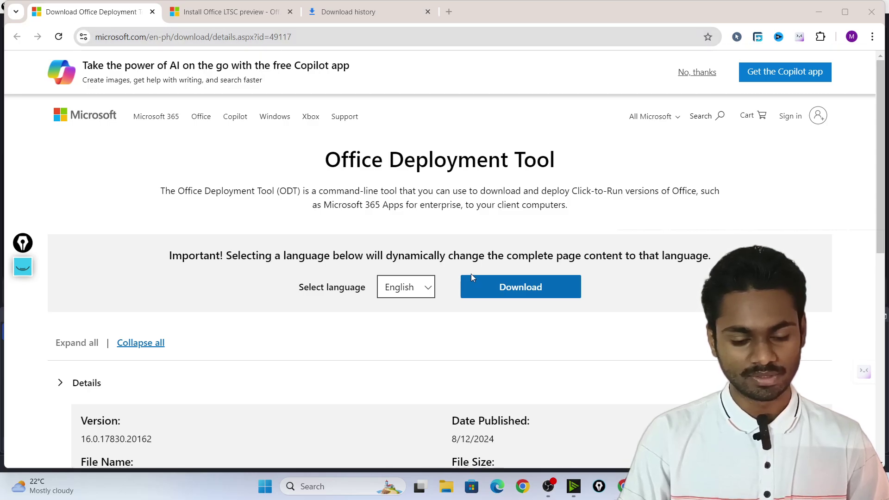
- Download the English version of the Office Deployment Tool from the Microsoft page
click(508, 288)
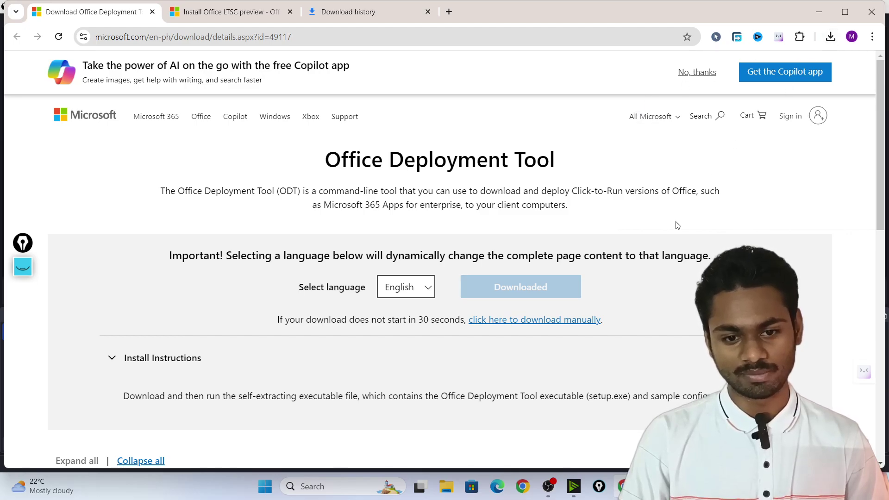
- Create a new folder named "office 065" on the desktop
key(super+d)
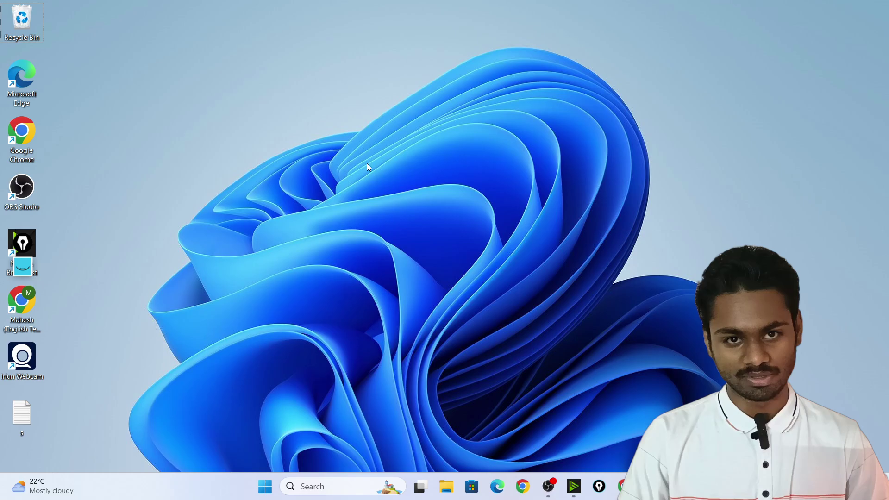
right_click(96, 79)
mouse_move(186, 171)
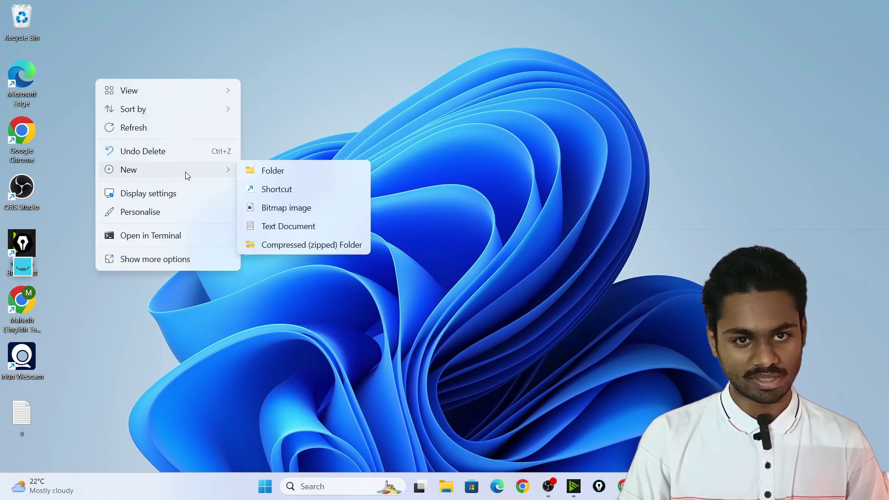
click(272, 170)
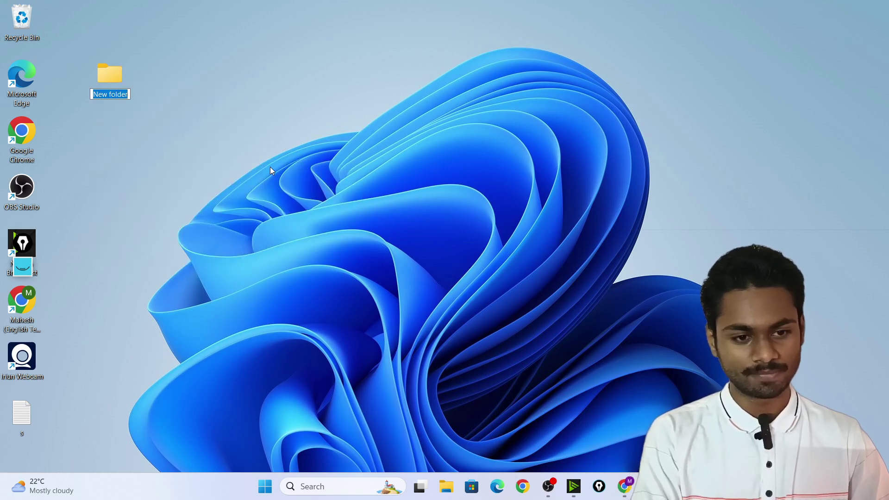
text(offiv)
key(BackSpace)
text(ce)
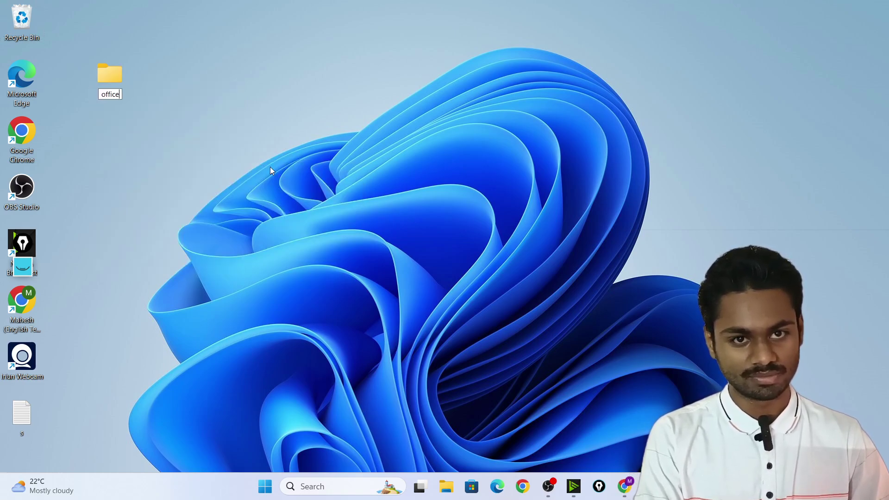
text( 065)
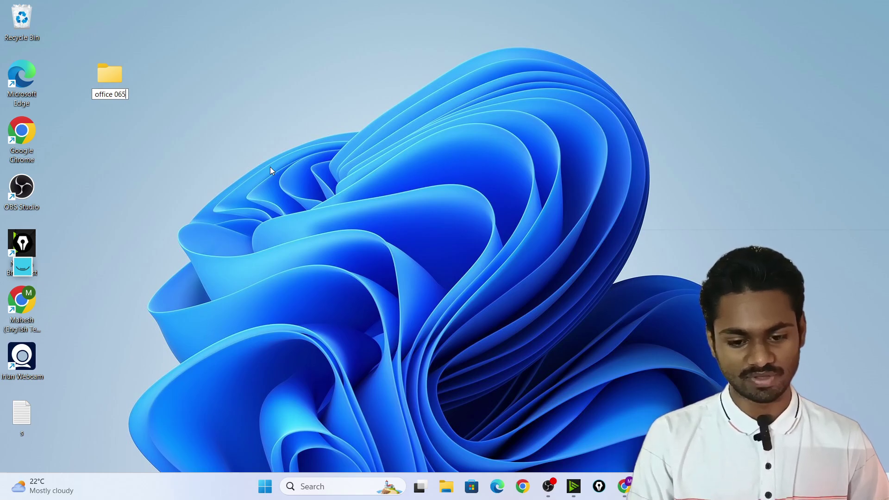
key(Return)
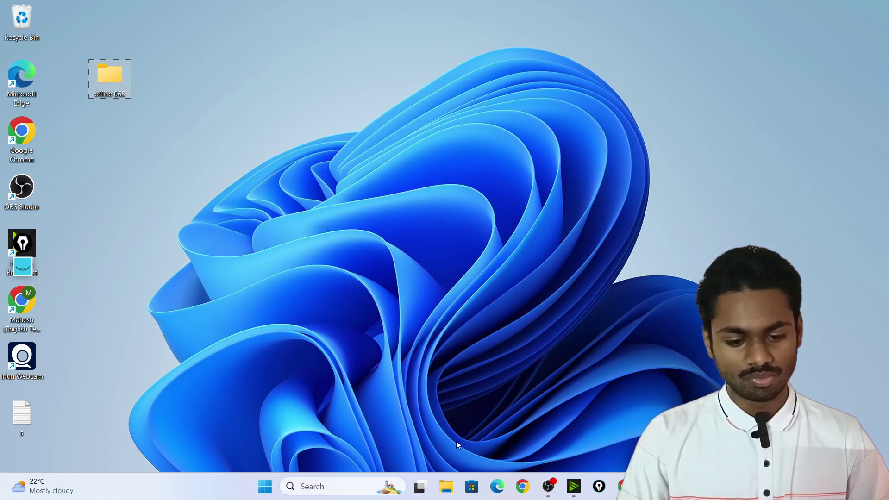
click(623, 484)
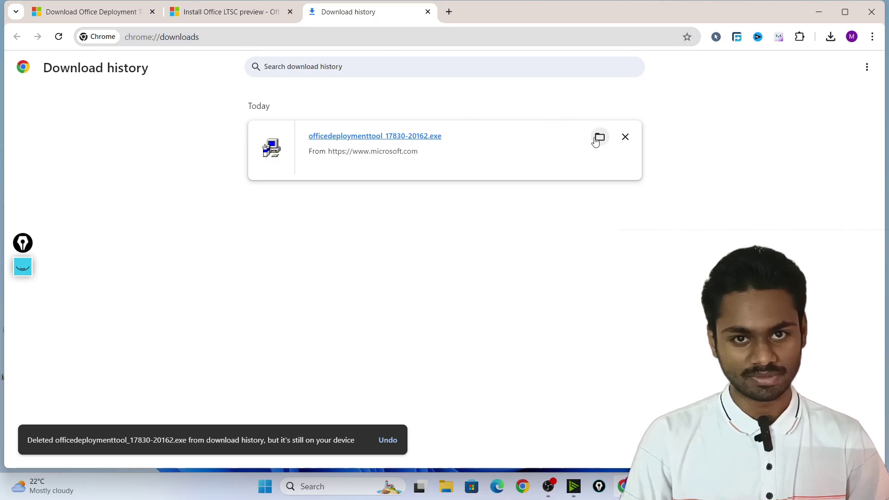
click(599, 138)
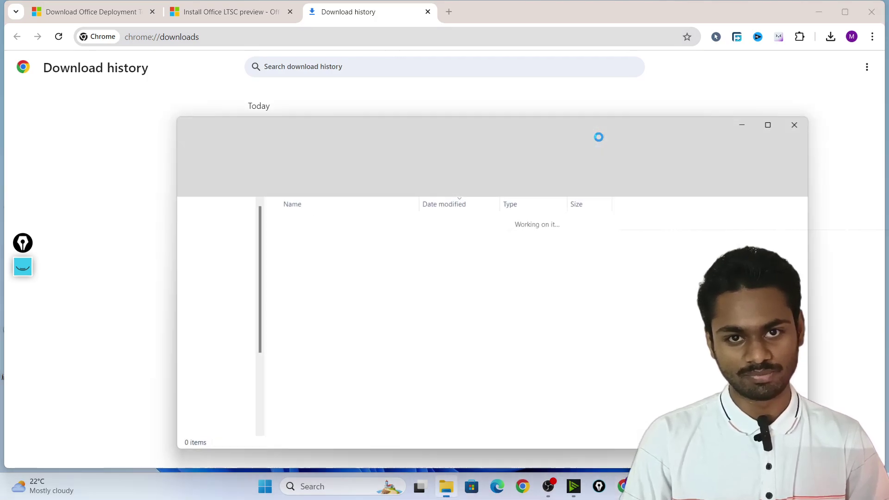
right_click(247, 125)
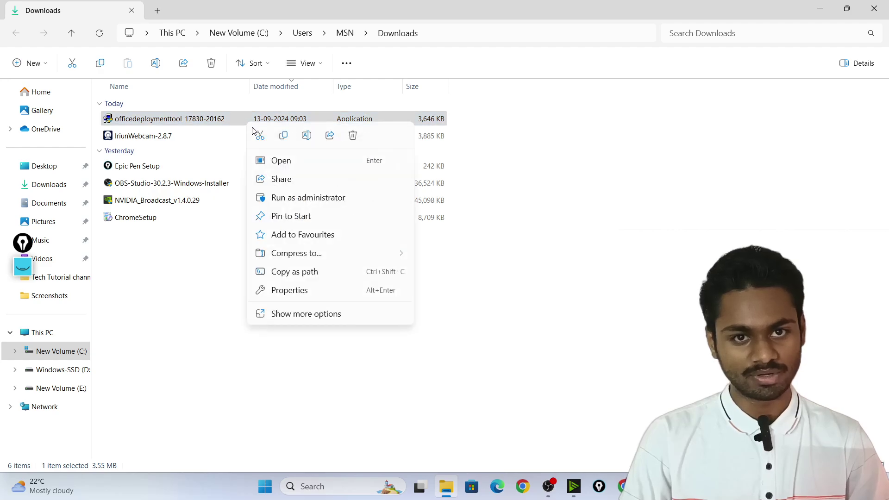
click(275, 202)
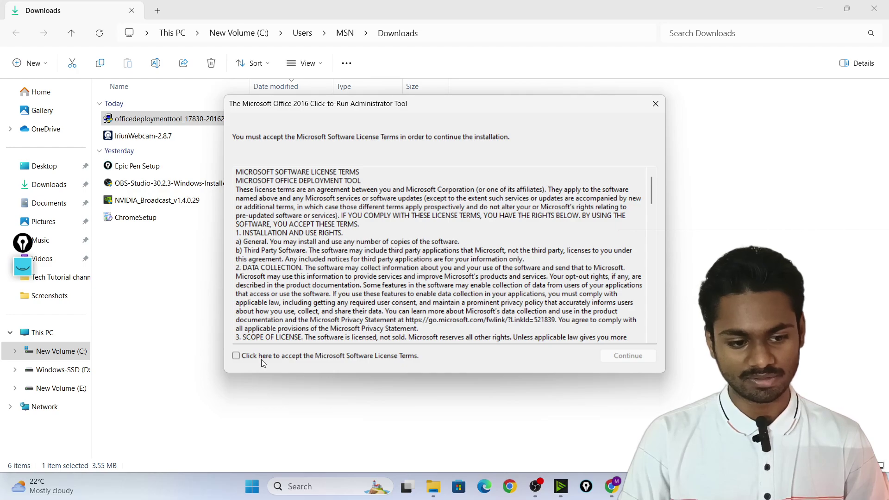
- Accept the Microsoft Software License Terms and extract the deployment tool files into the office 065 folder on the Desktop
click(261, 359)
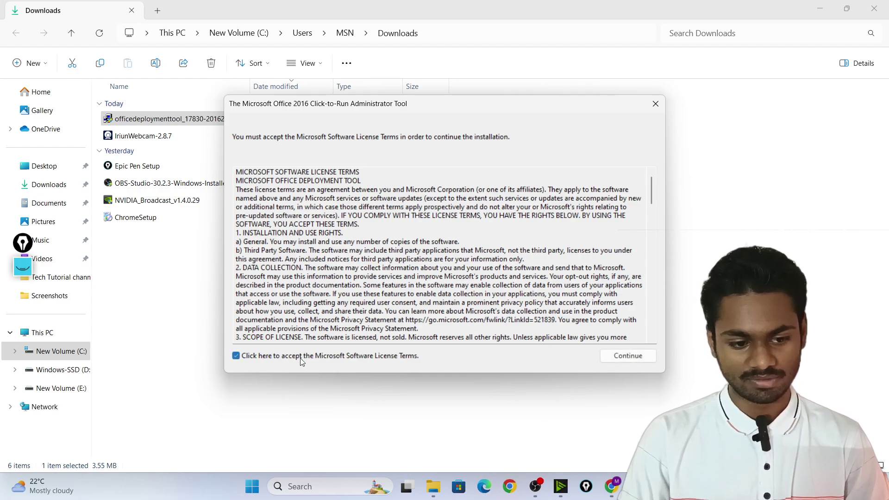
click(627, 359)
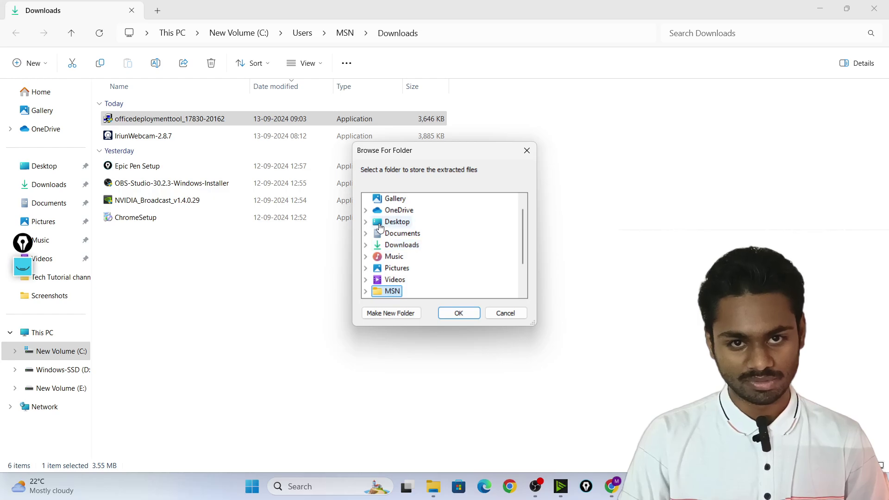
click(388, 222)
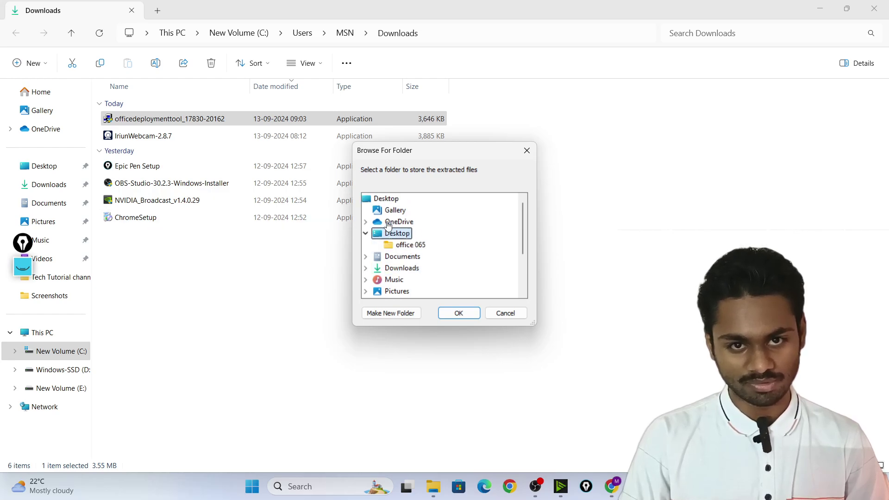
click(405, 245)
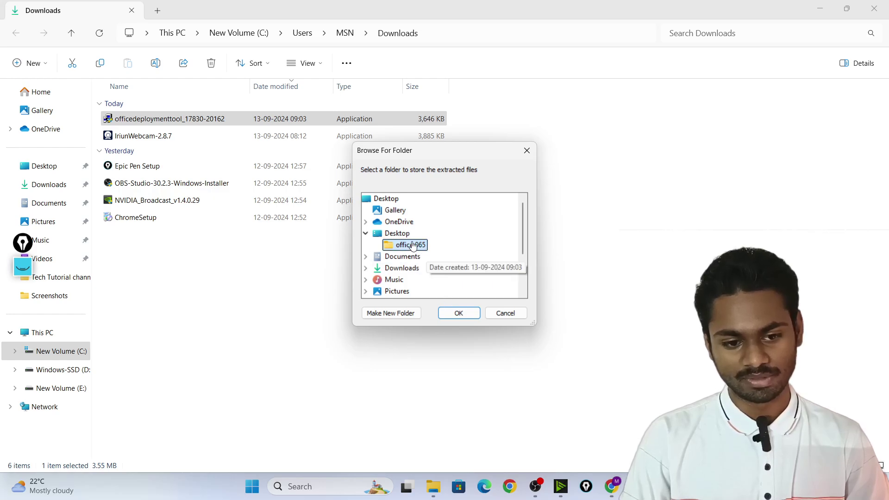
click(459, 313)
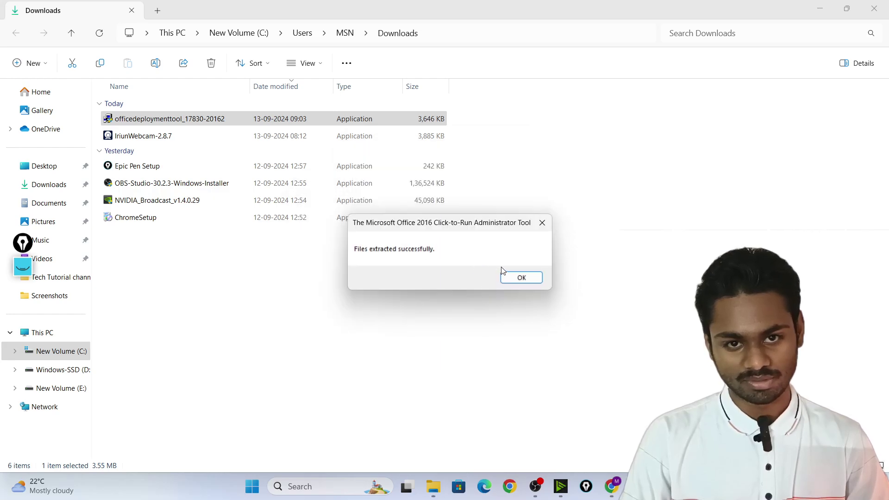
click(510, 279)
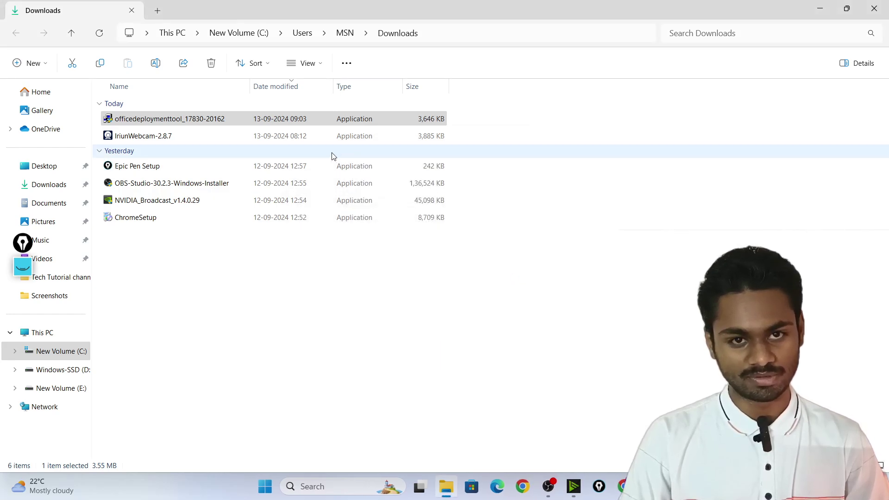
- Switch to Chrome and copy the example configuration.xml code from the Install Office LTSC preview article
key(super)
key(Escape)
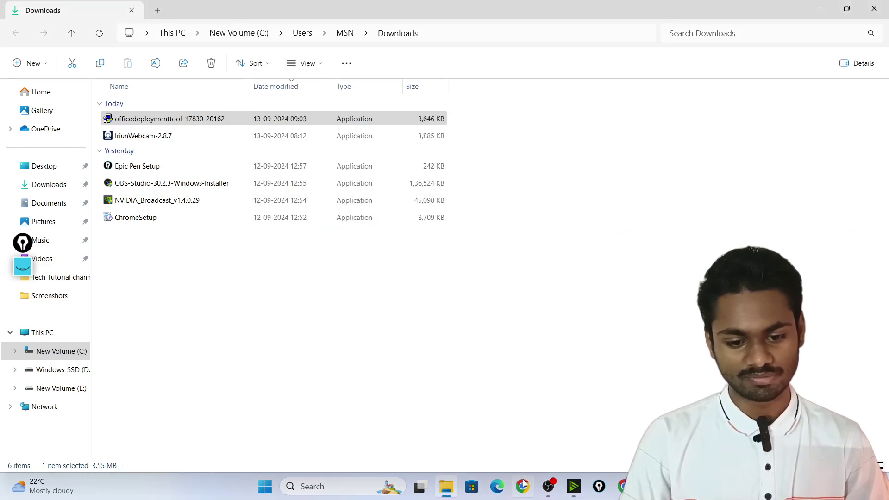
key(alt+Tab)
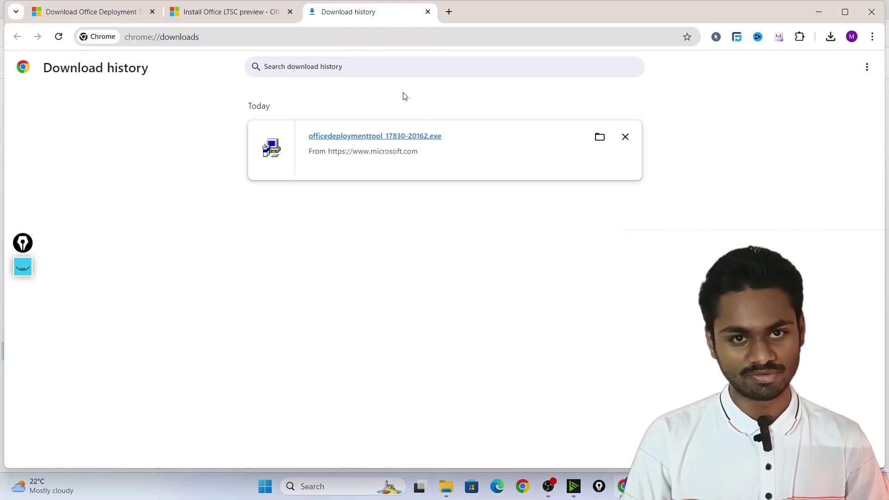
click(220, 10)
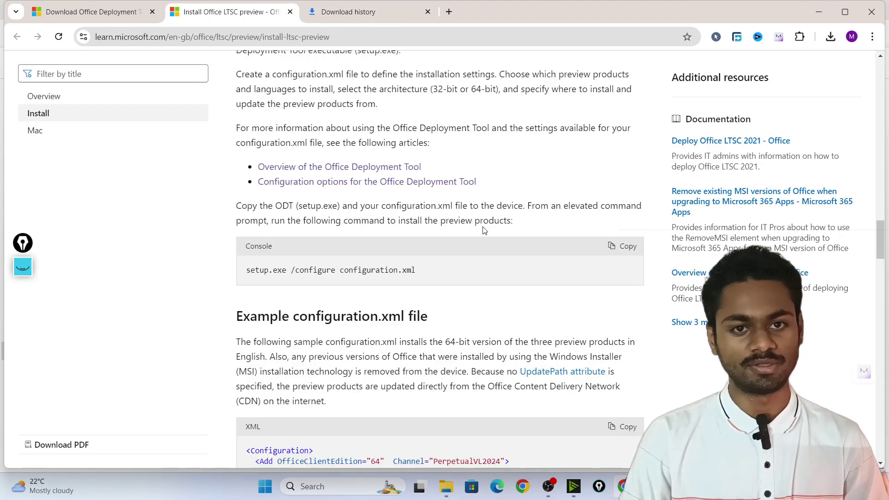
scroll(483, 230, up, 10)
scroll(483, 230, up, 10)
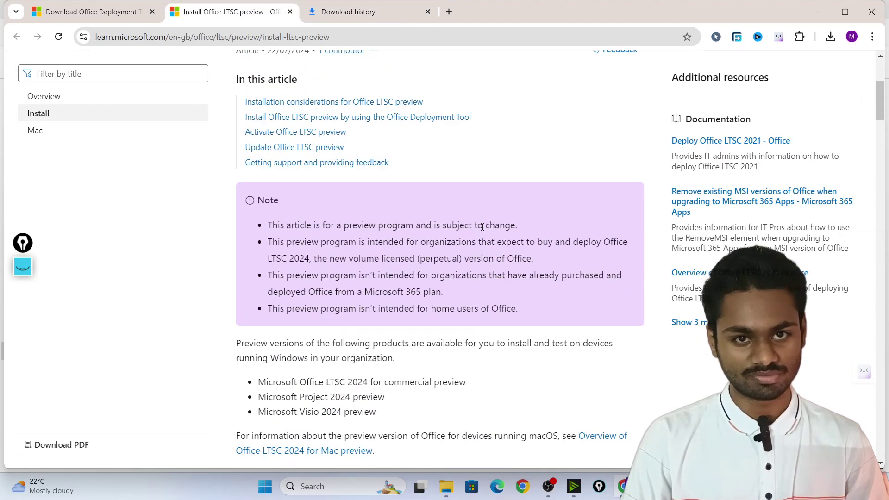
scroll(483, 230, down, 12)
scroll(483, 230, down, 20)
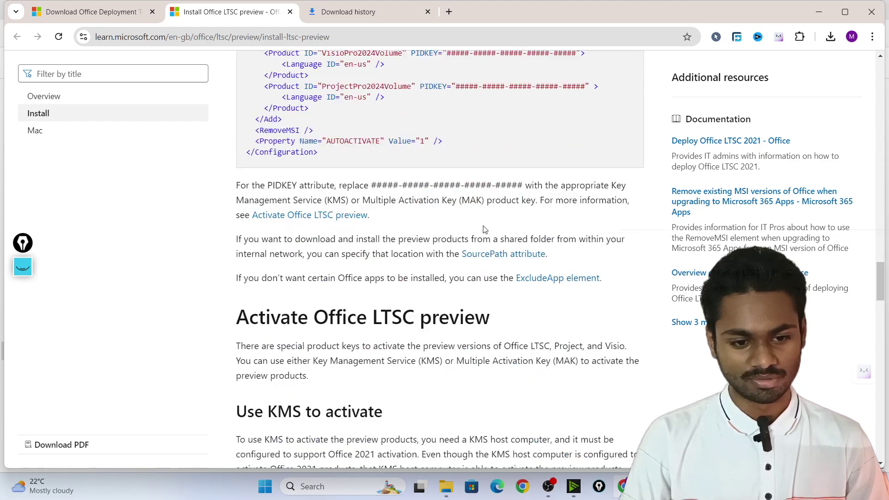
scroll(326, 237, up, 3)
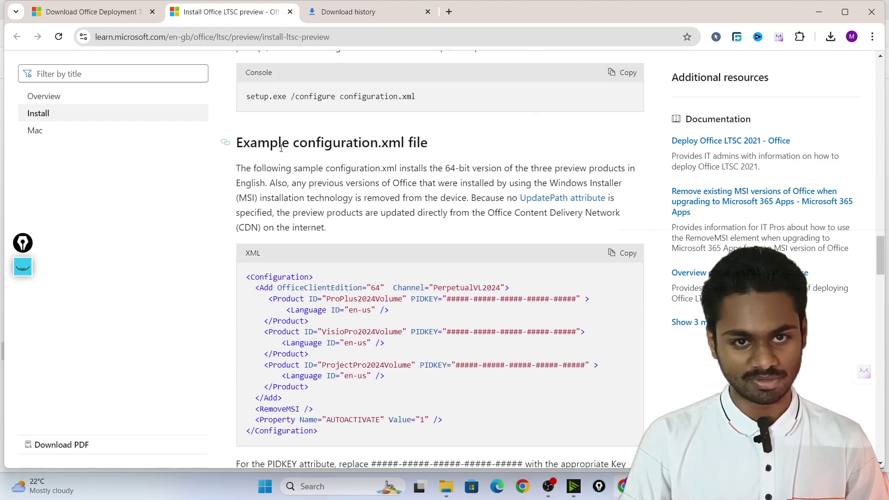
drag(249, 133, 440, 148)
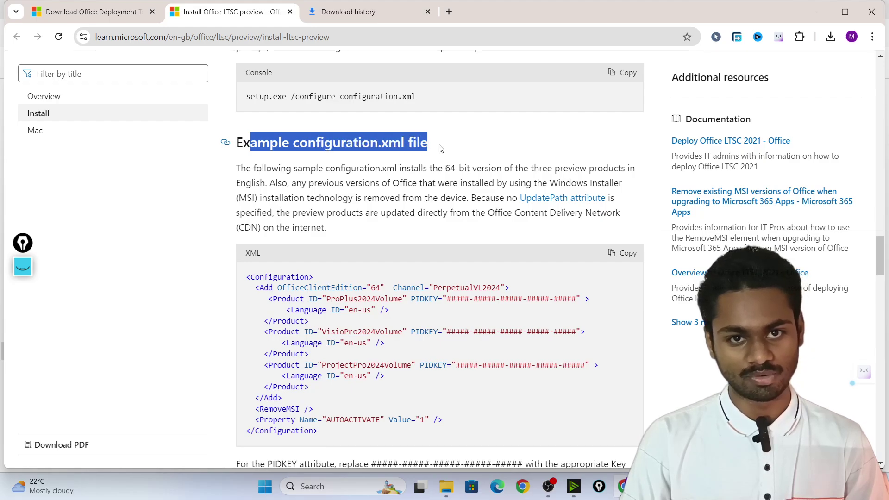
click(626, 254)
scroll(393, 245, down, 4)
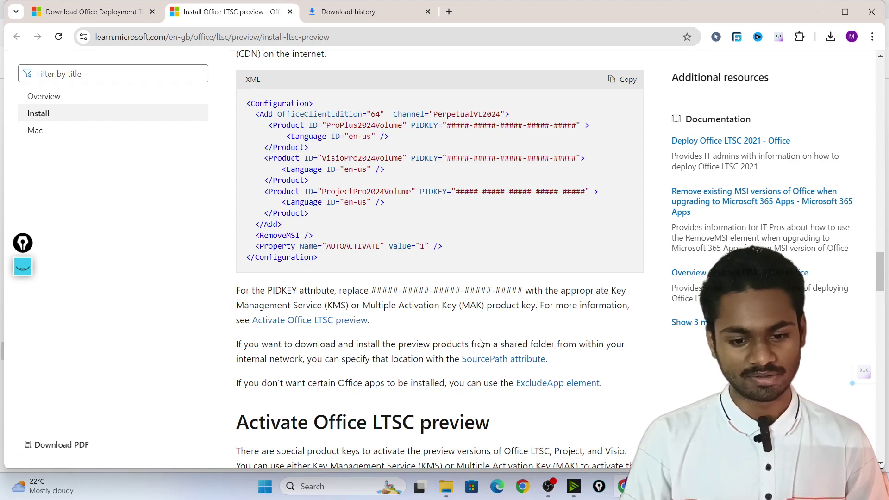
- Close the Downloads window, minimize the browser and open the office 065 folder on the desktop
click(444, 487)
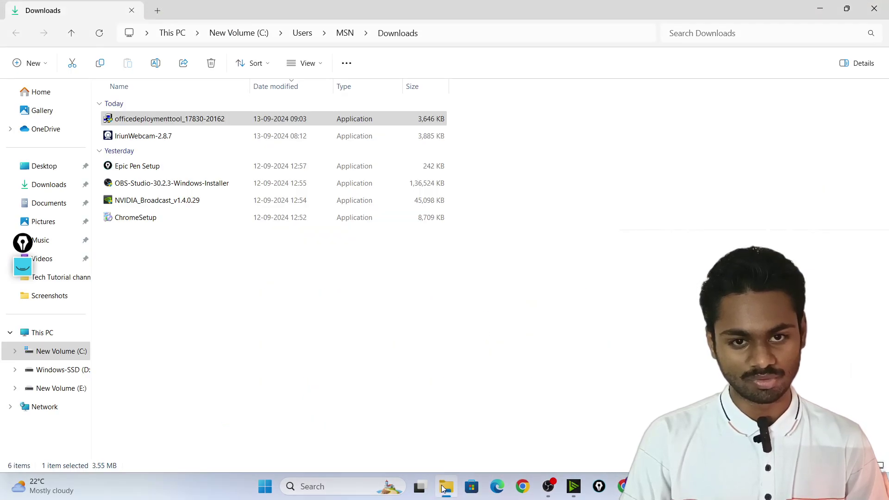
click(875, 9)
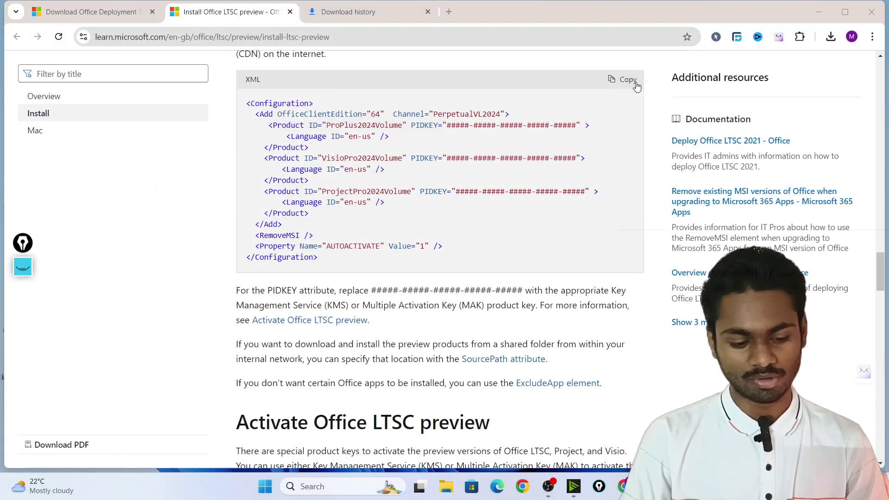
click(820, 8)
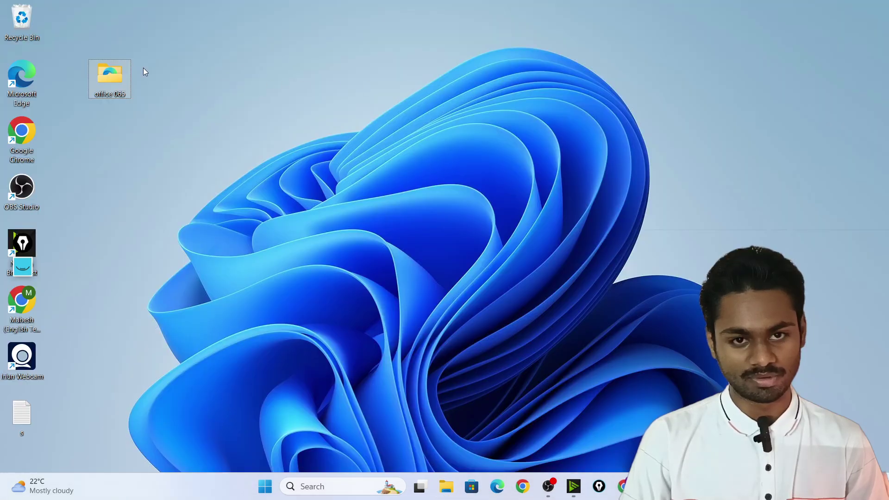
double_click(105, 76)
- Open the configuration-Office365-x64 file with Notepad, just this once, instead of the default app
click(132, 106)
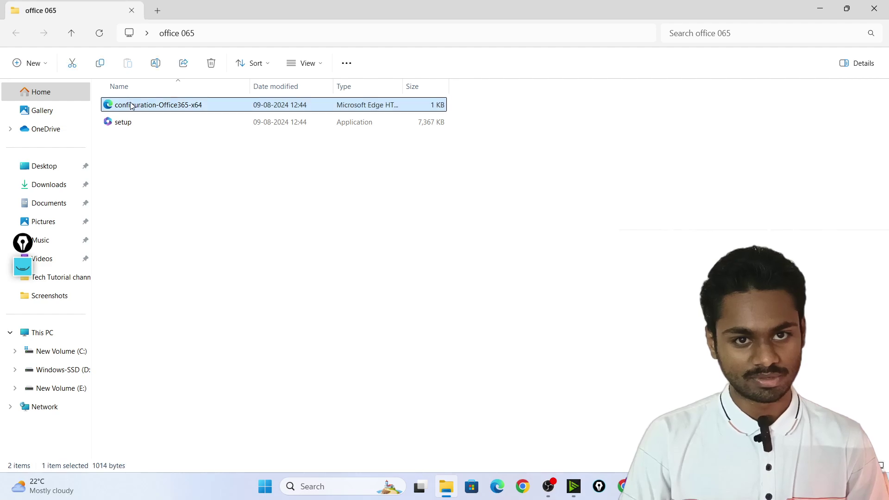
right_click(155, 105)
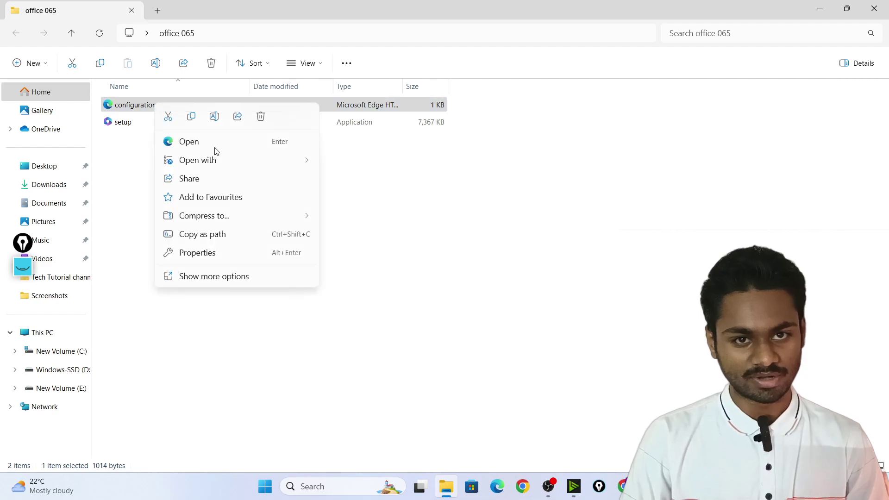
click(207, 278)
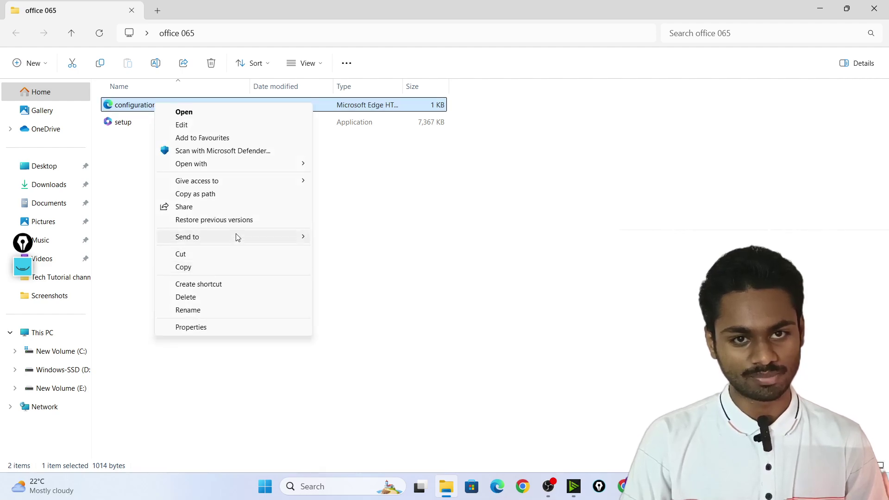
mouse_move(229, 176)
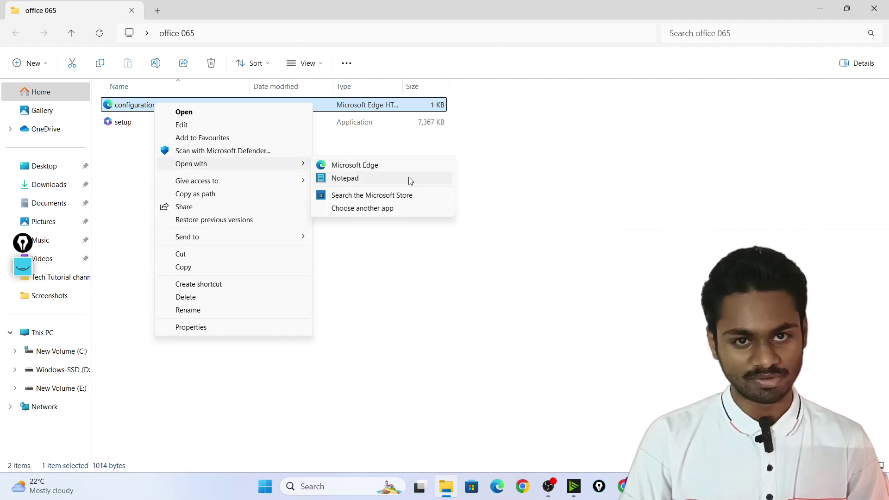
click(362, 209)
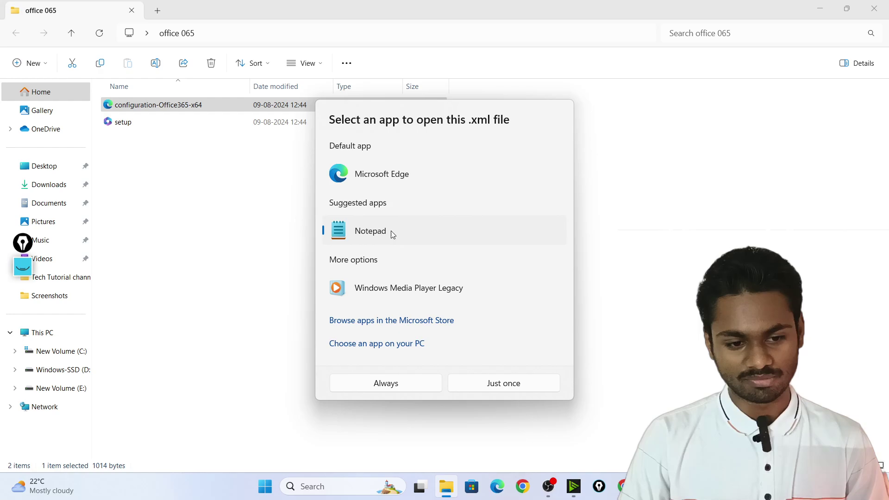
click(503, 384)
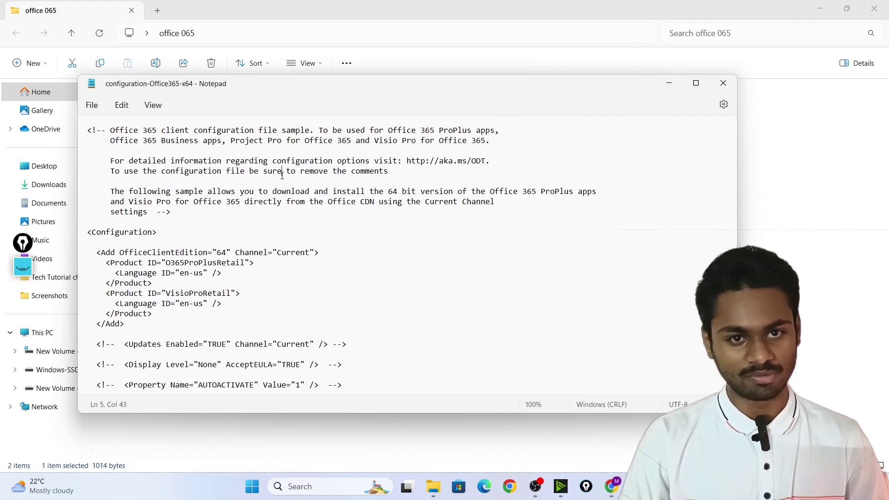
- Replace the entire content of the configuration-Office365-x64 file with the example configuration code copied from the article
key(ctrl+a)
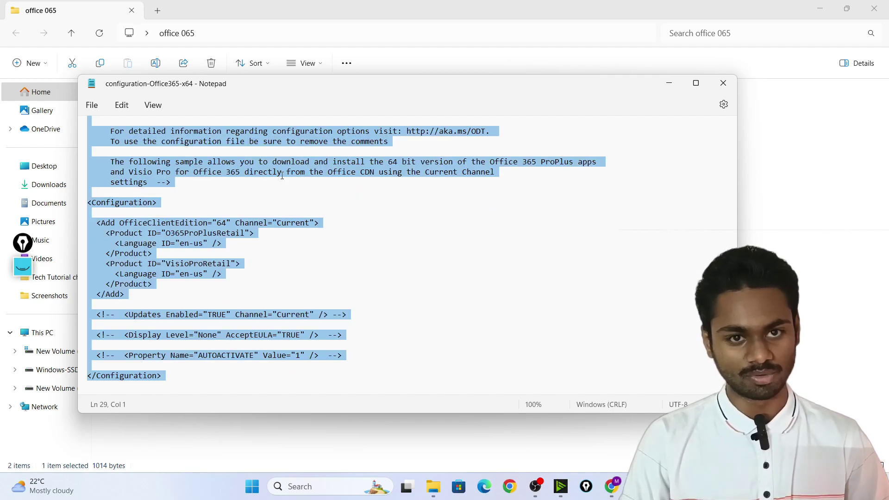
scroll(282, 175, up, 1)
key(Delete)
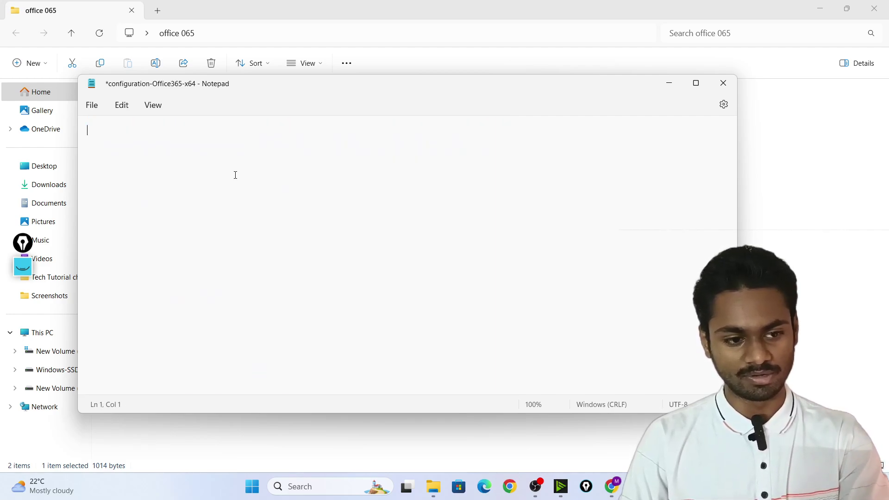
key(ctrl+v)
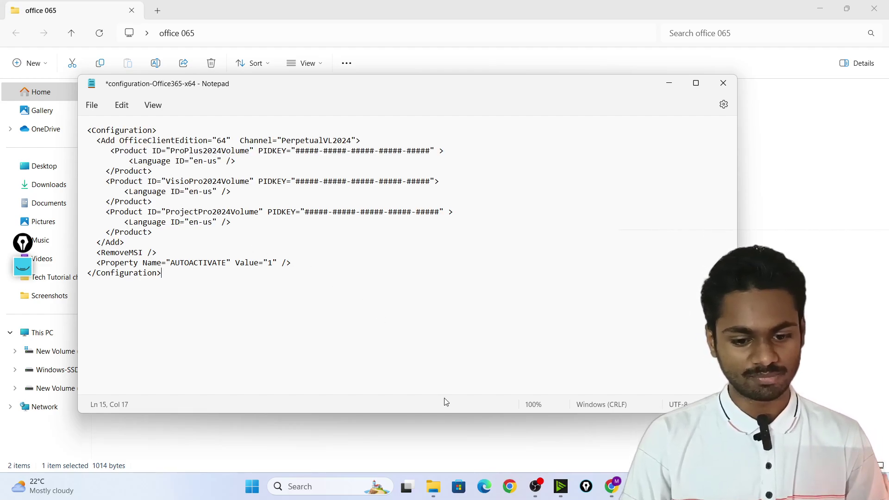
- Switch to Chrome and copy the KMS activation product key for Office LTSC 2024 for commercial preview from the article's table
click(612, 486)
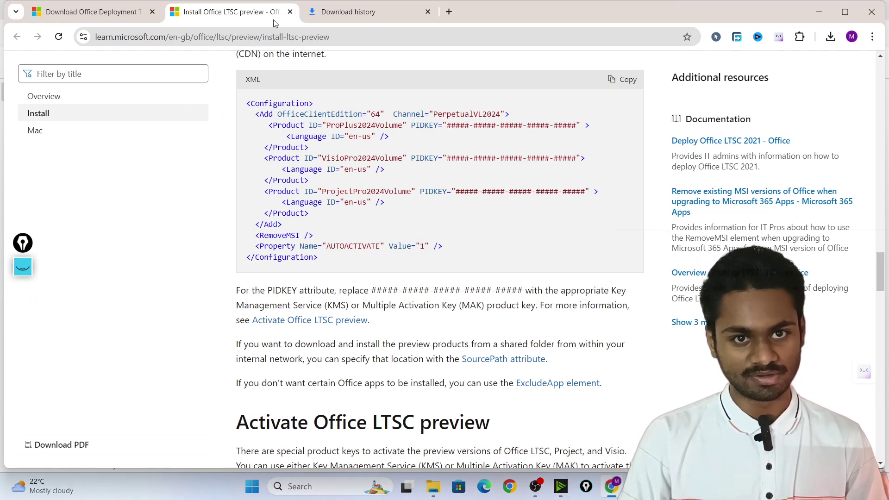
scroll(410, 162, down, 9)
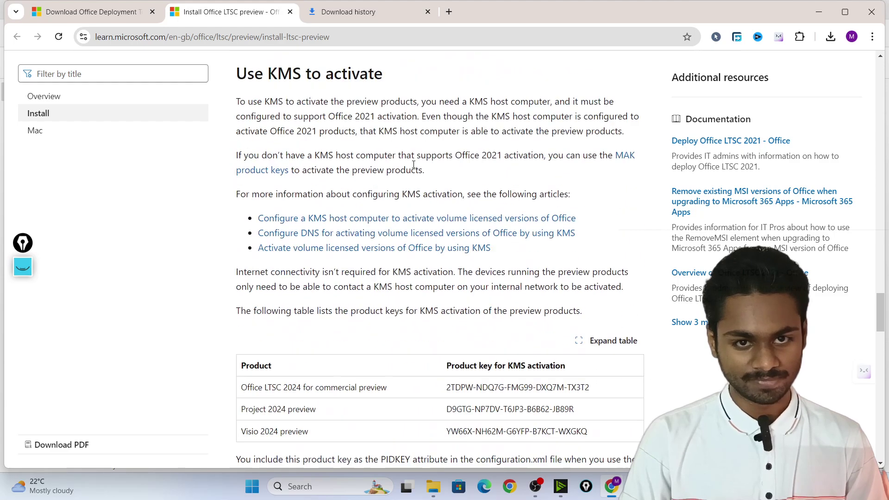
scroll(413, 167, down, 2)
scroll(301, 255, down, 2)
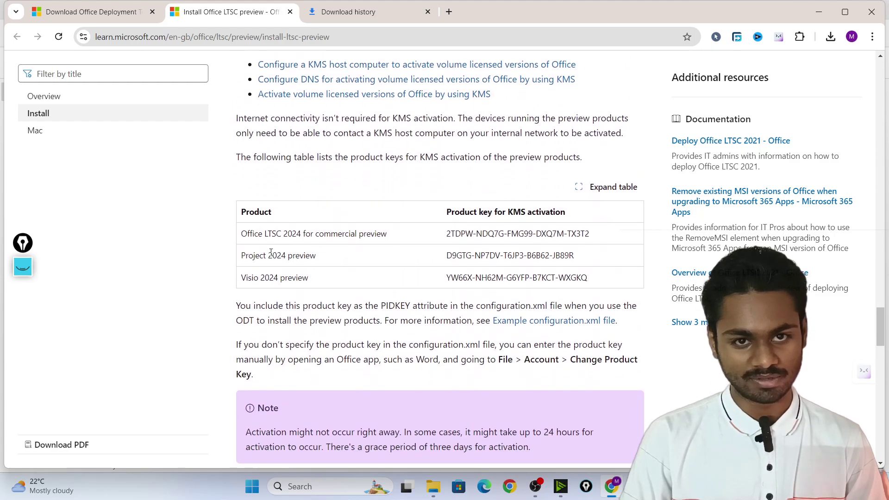
drag(248, 136, 381, 145)
click(453, 139)
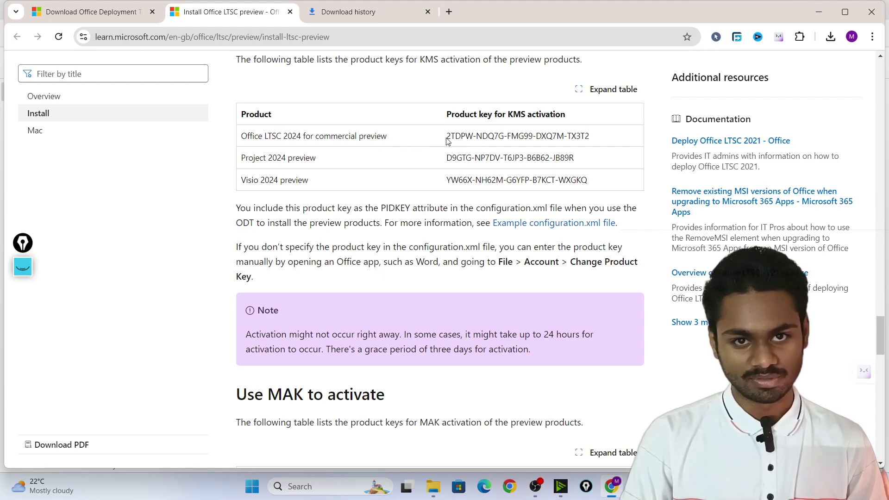
drag(446, 139, 593, 137)
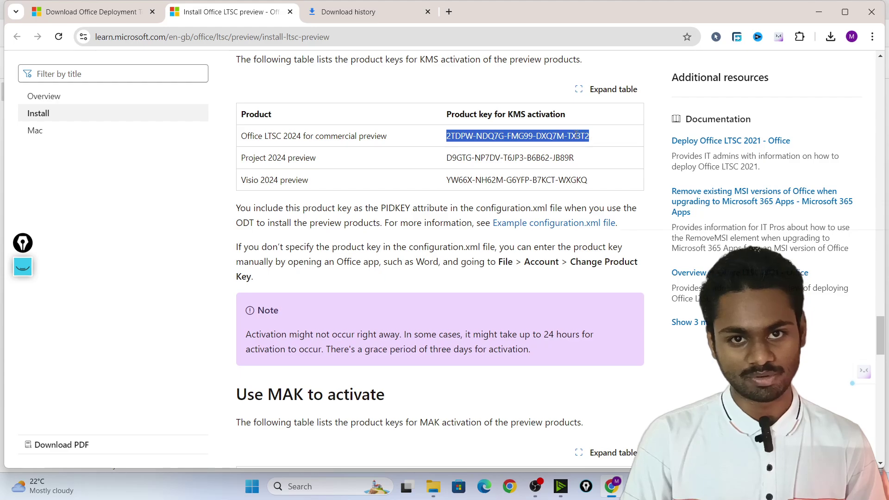
right_click(576, 135)
click(594, 146)
click(602, 403)
key(ctrl+plus)
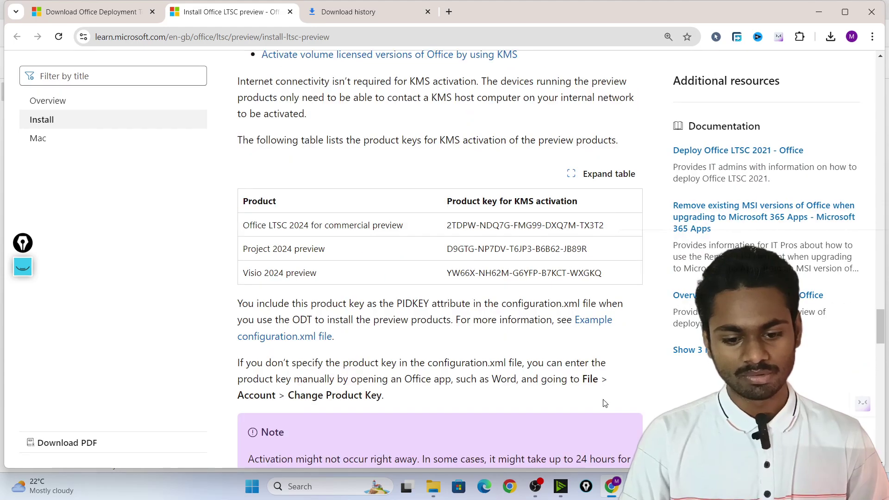
- Switch back to Notepad and delete the VisioPro2024Volume and ProjectPro2024Volume product blocks, including the leftover blank line
key(alt+Tab)
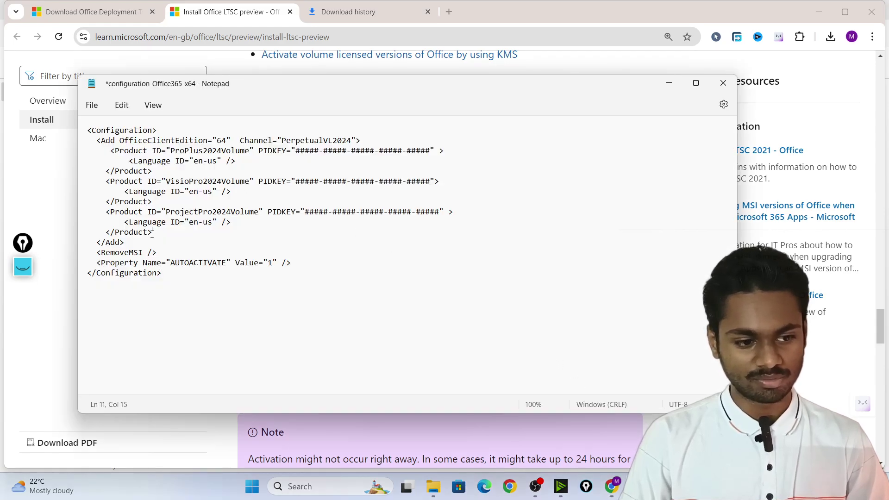
drag(143, 233, 99, 184)
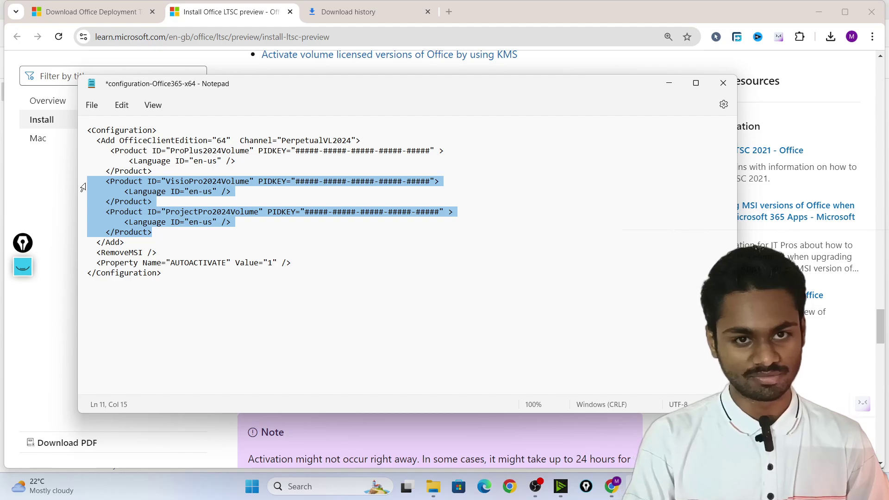
key(BackSpace)
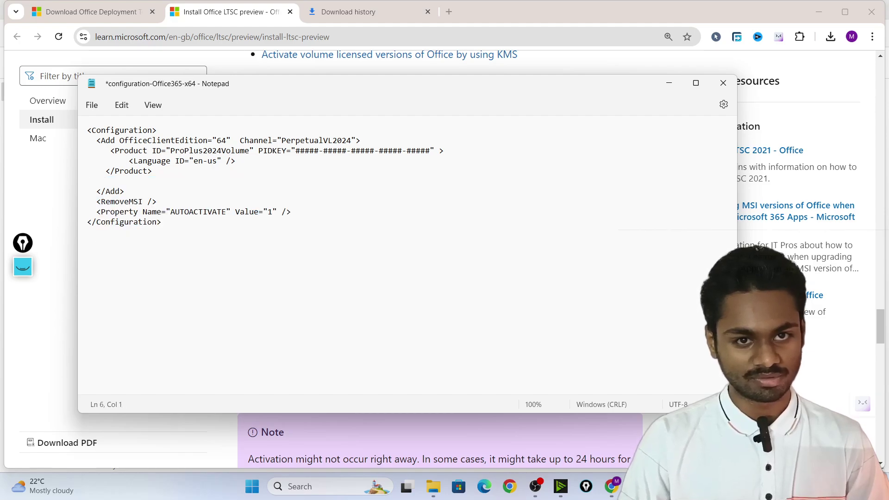
key(BackSpace)
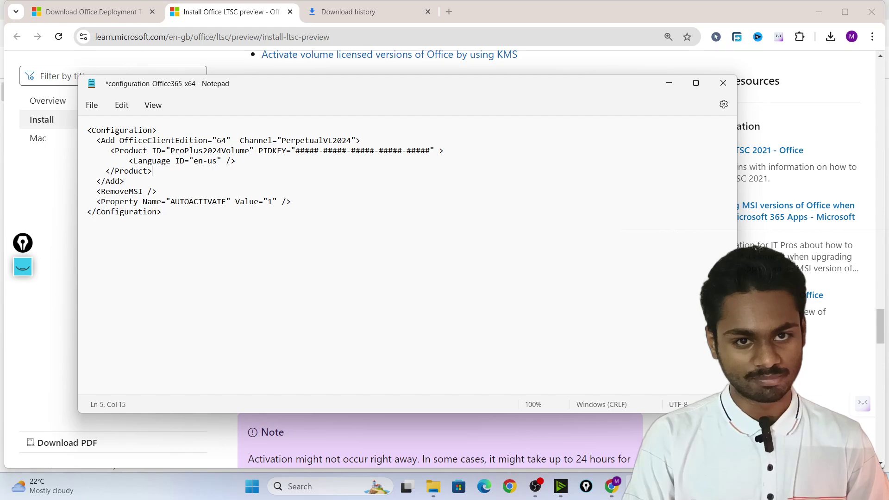
- Maximize Notepad and indent the closing </Add> tag by five spaces beneath the </Product> line
click(99, 180)
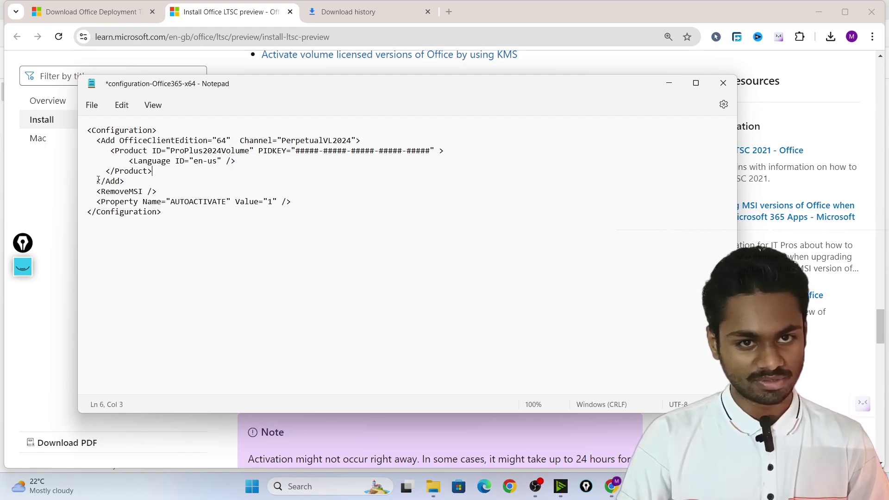
click(696, 83)
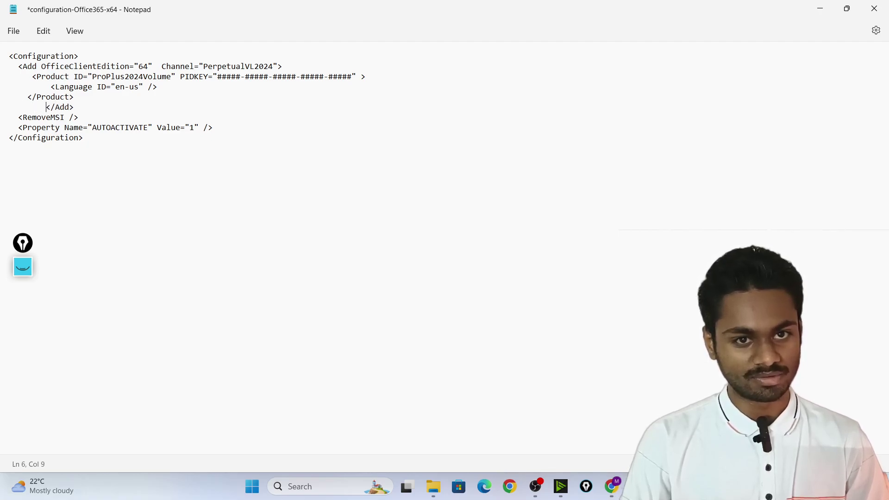
key(BackSpace)
key(BackSpace)
key(BackSpace)
key(BackSpace)
key(BackSpace)
key(BackSpace)
key(BackSpace)
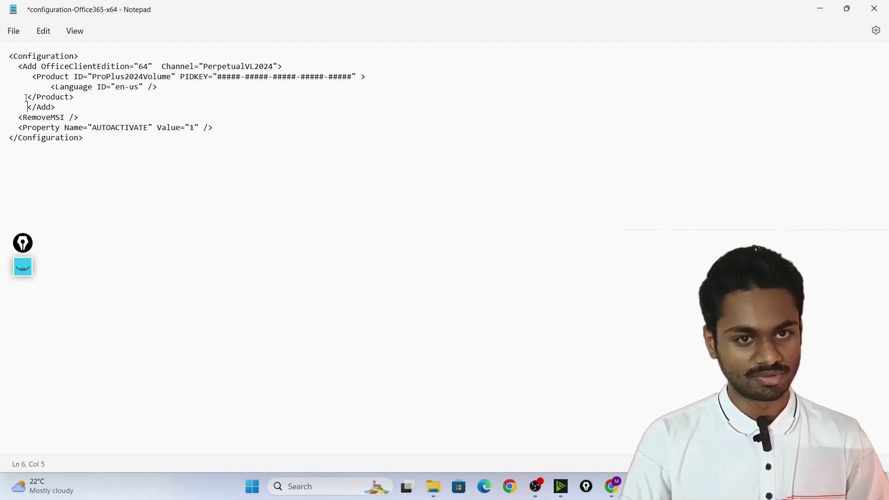
mouse_move(25, 92)
mouse_down()
mouse_move(37, 108)
mouse_move(55, 107)
mouse_move(43, 95)
mouse_move(29, 107)
mouse_up()
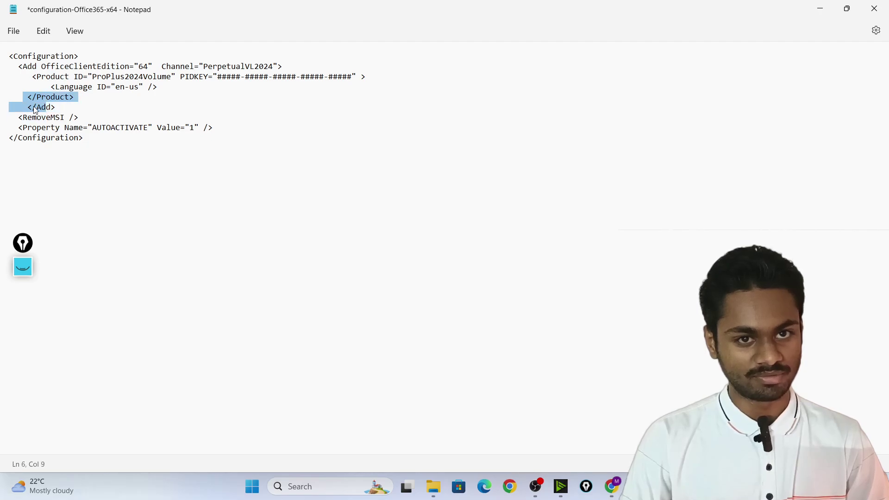
click(28, 107)
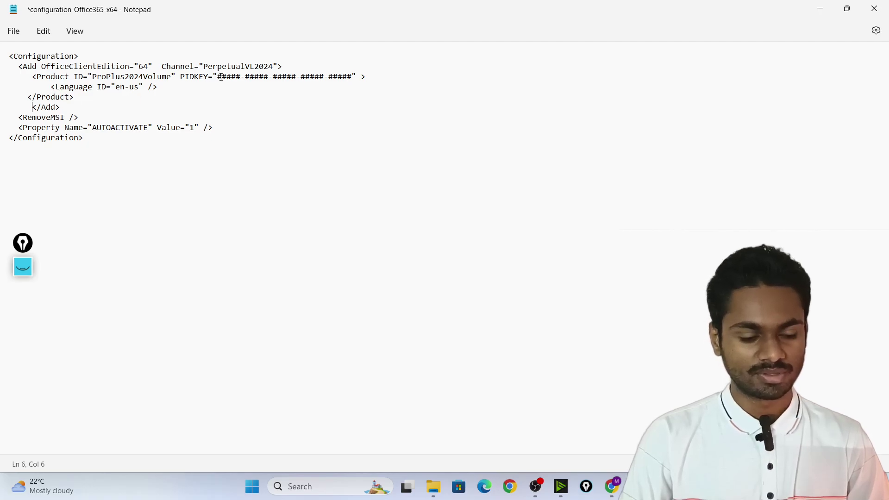
- Replace the PIDKEY placeholder of the ProPlus2024Volume product with the copied product key
drag(224, 78, 351, 78)
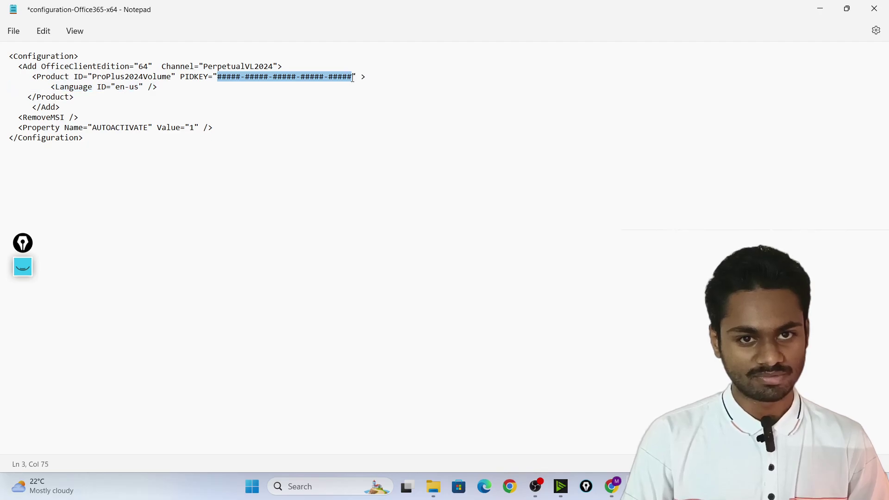
key(BackSpace)
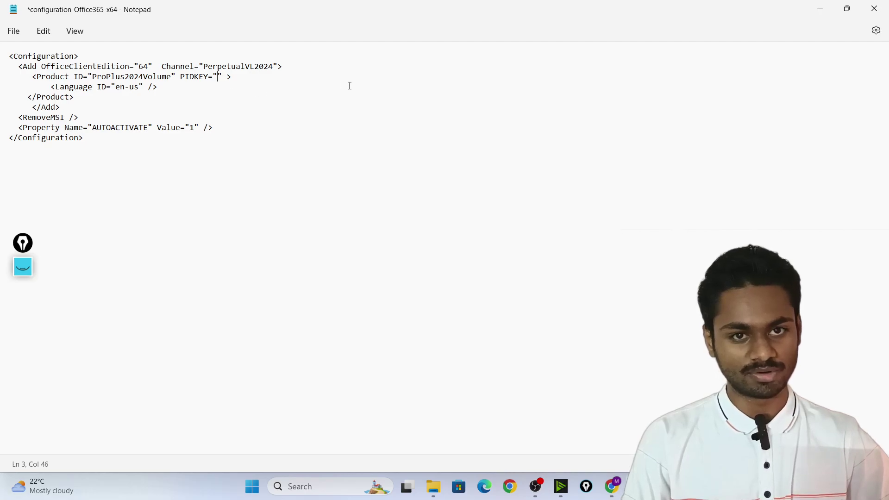
key(ctrl+v)
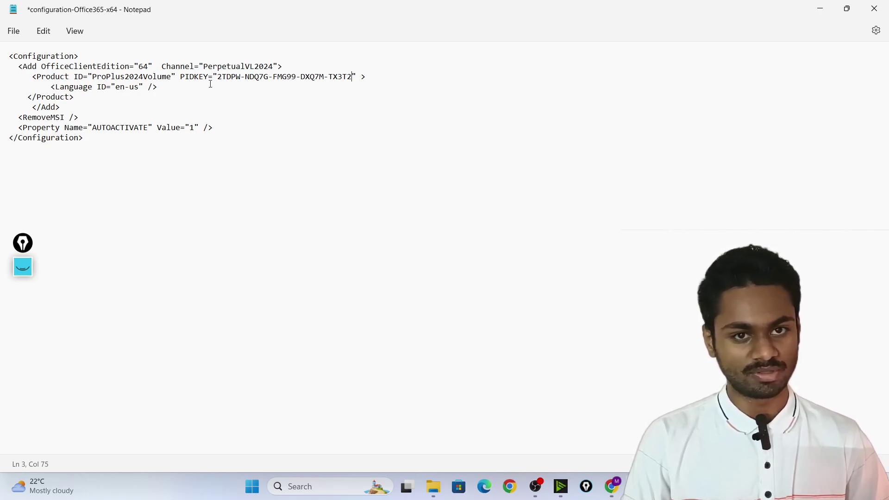
- Start saving the edited configuration as a new file and choose the office 065 folder on the Desktop as its location
click(14, 31)
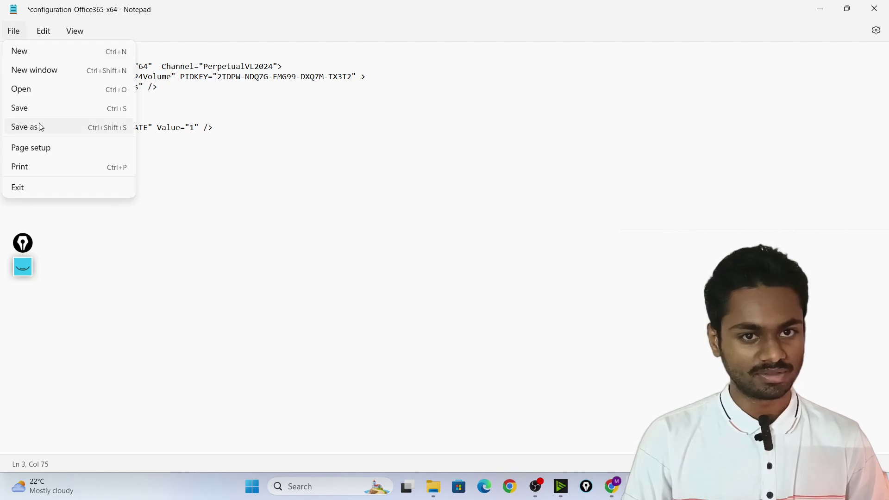
click(39, 123)
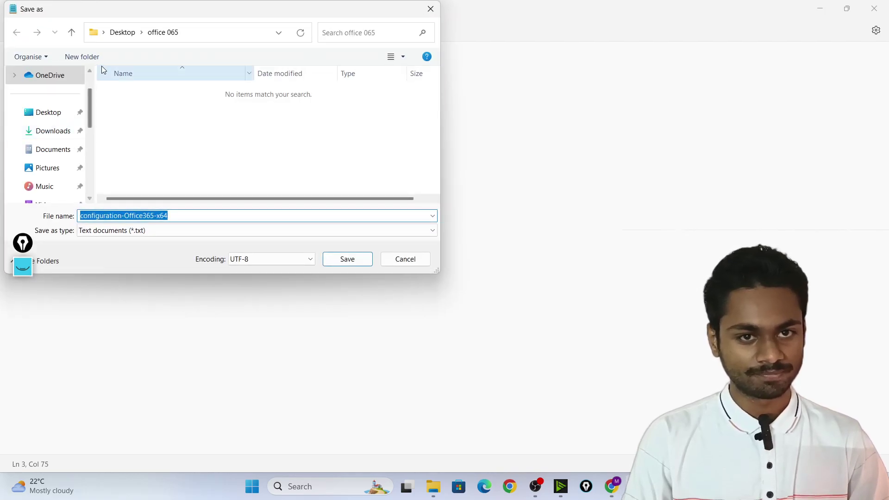
scroll(46, 139, down, 3)
scroll(57, 114, up, 5)
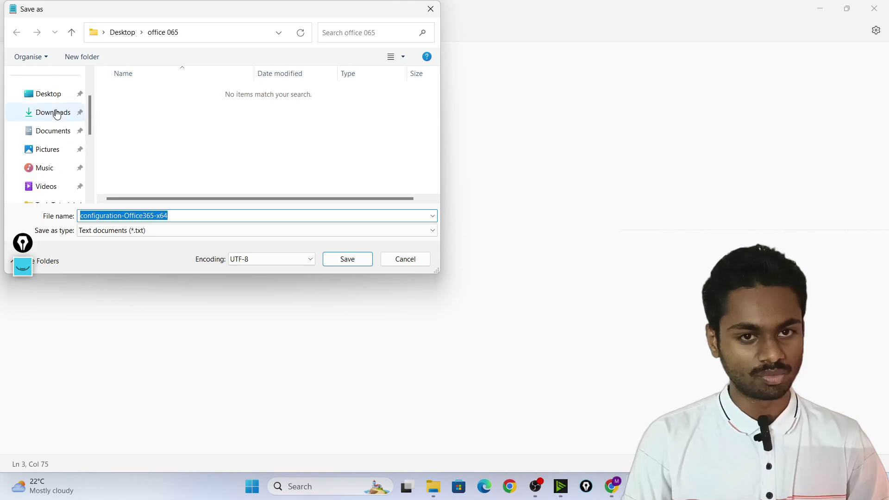
click(49, 94)
double_click(157, 94)
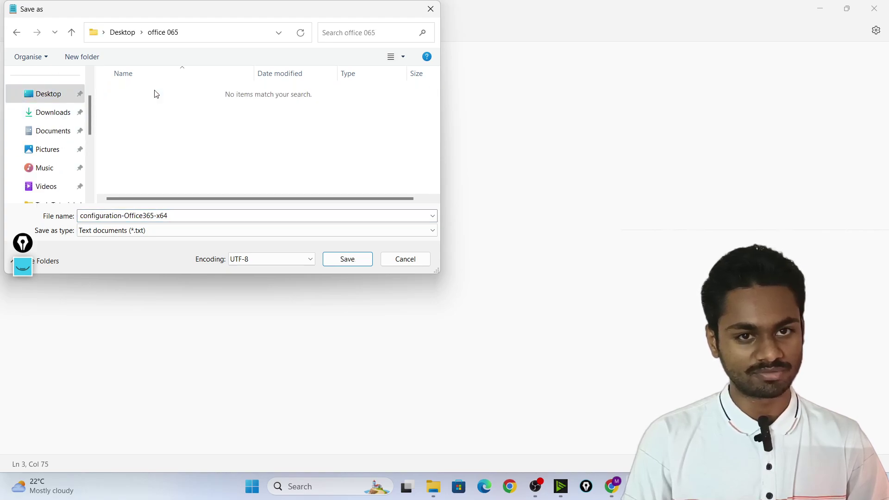
- Name the new file configuration.xml, save it and close Notepad
click(177, 216)
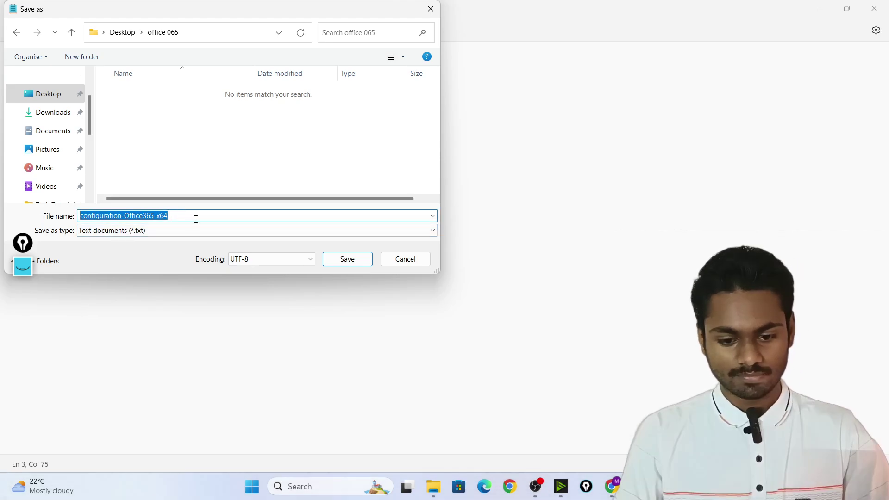
click(196, 219)
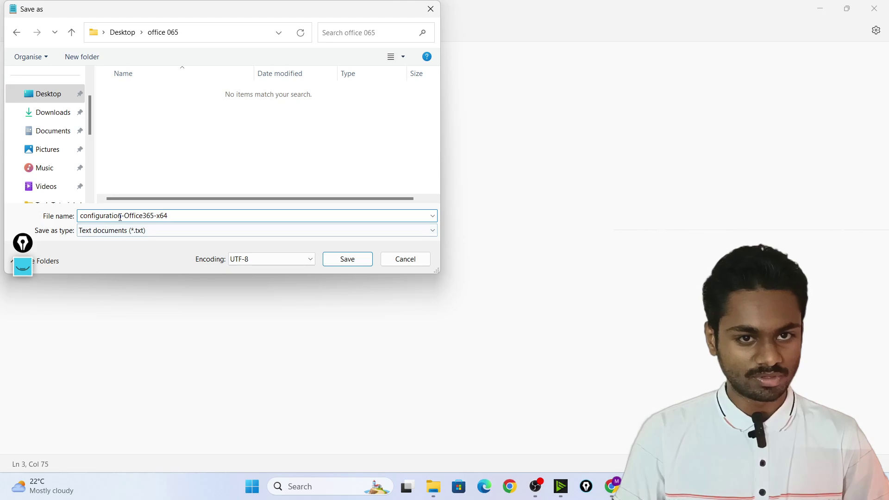
drag(117, 216, 177, 217)
key(BackSpace)
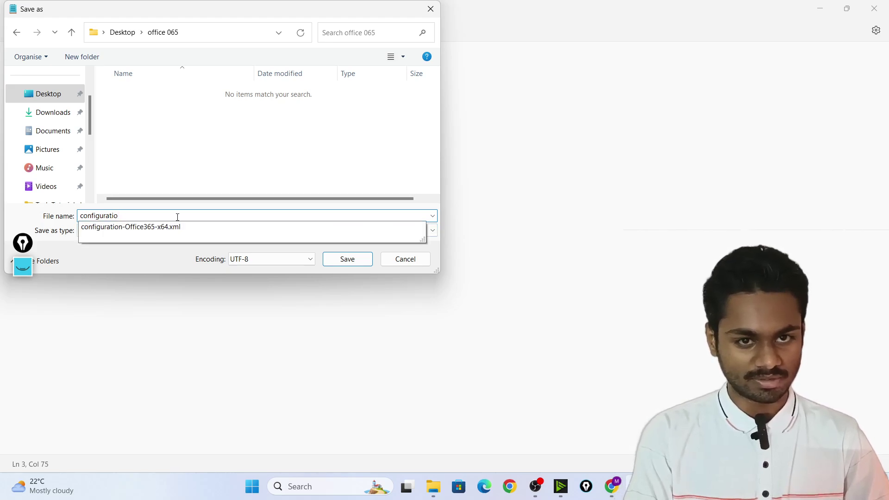
text(n)
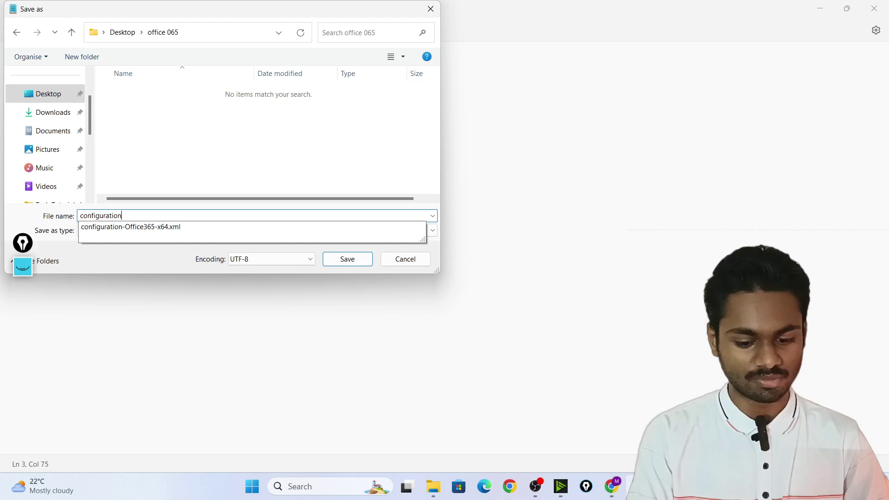
text(.xml)
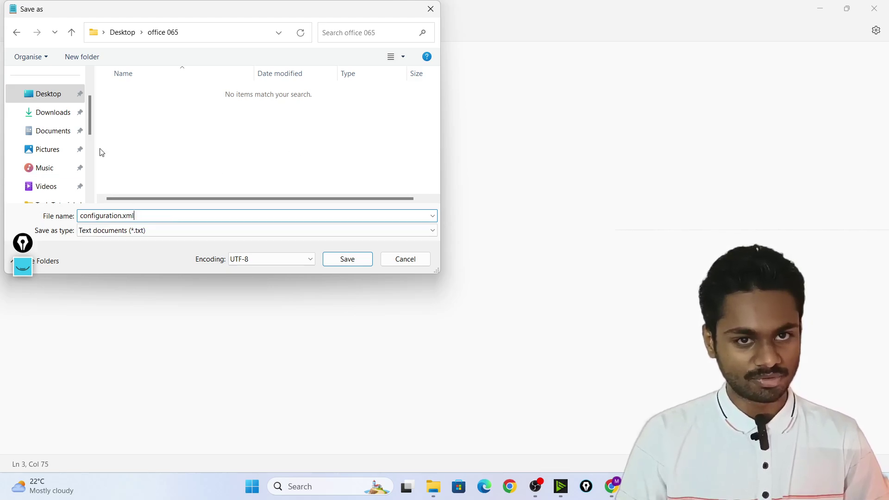
click(360, 262)
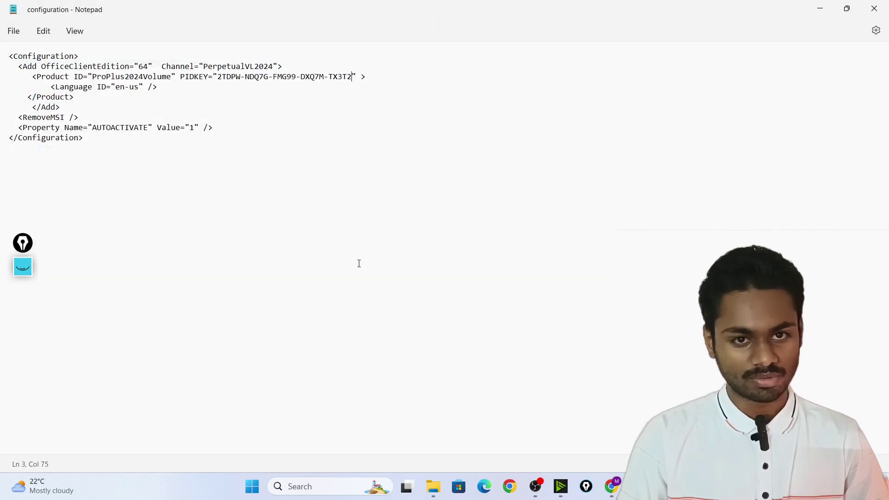
click(875, 9)
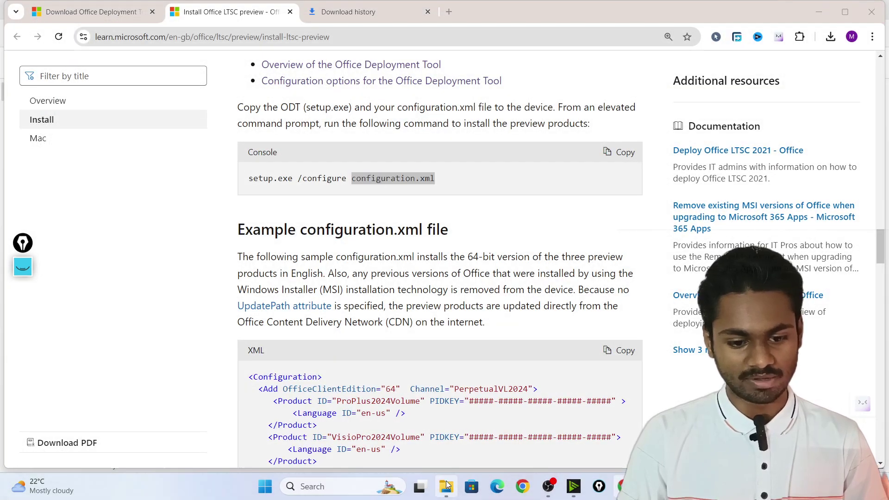
- Open the office 065 folder from the desktop and select the original configuration-Office365-x64 file
click(446, 486)
click(445, 487)
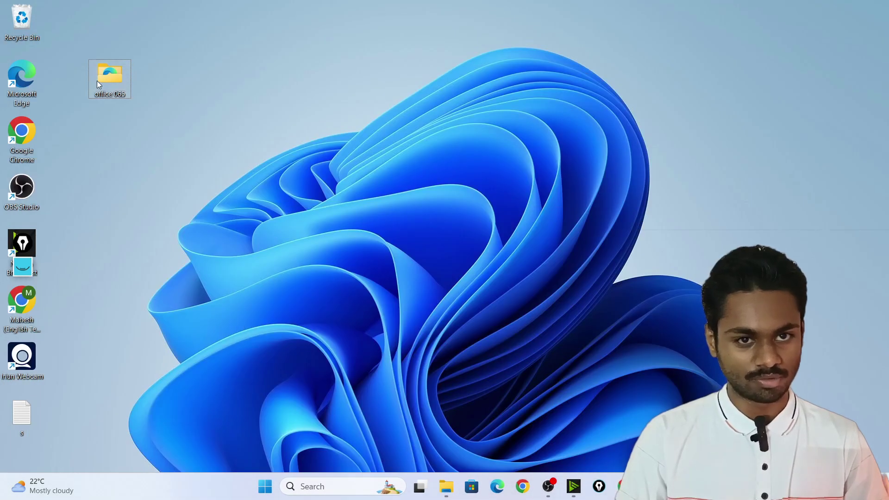
double_click(99, 81)
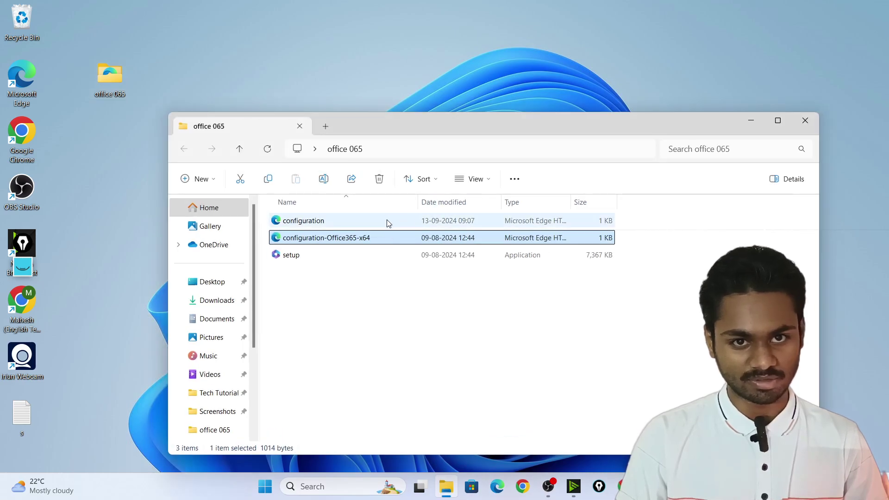
click(423, 222)
click(509, 238)
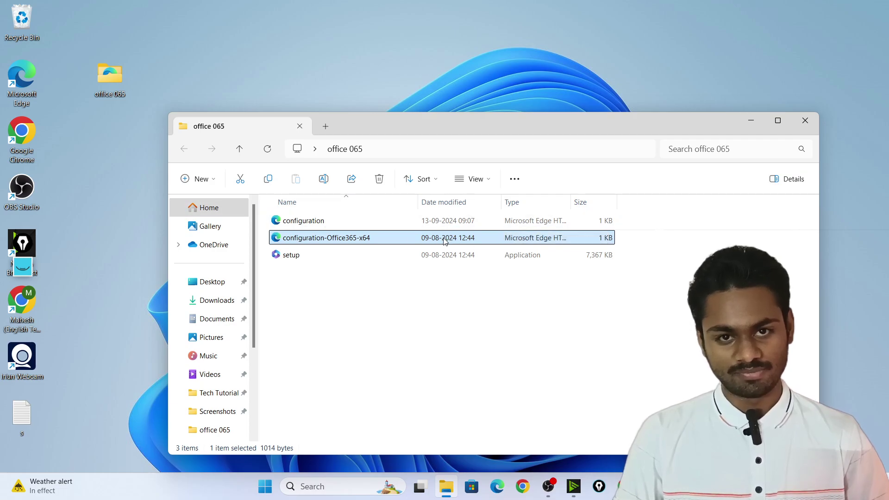
- Delete the original configuration-Office365-x64 file from the office 065 folder and close the folder window
key(Delete)
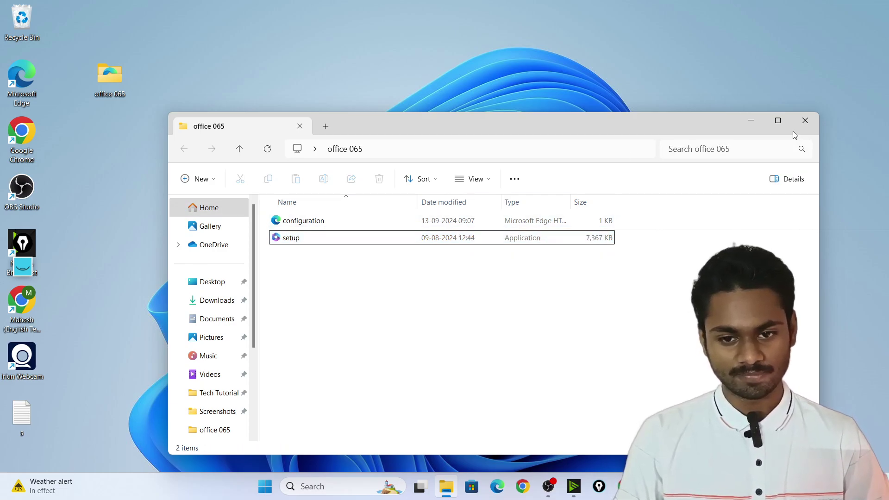
click(807, 121)
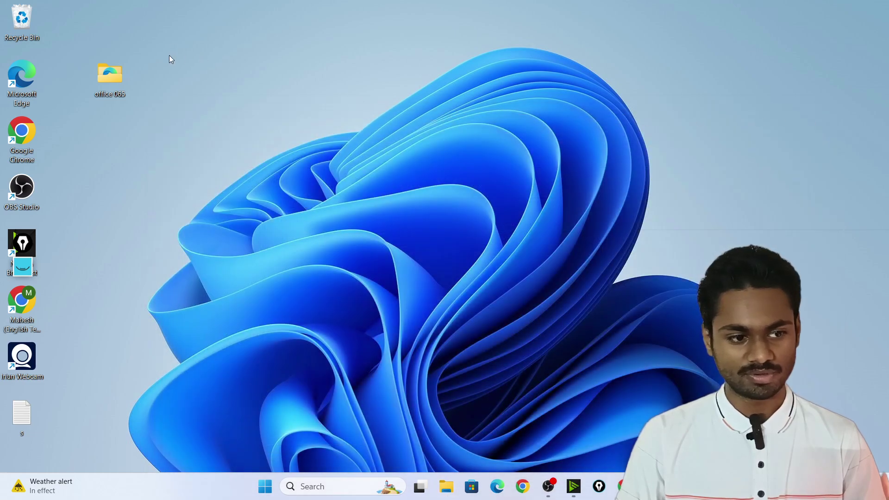
- Copy the office 065 folder from the desktop and show the This PC drives in a maximized File Explorer window
drag(172, 44, 80, 140)
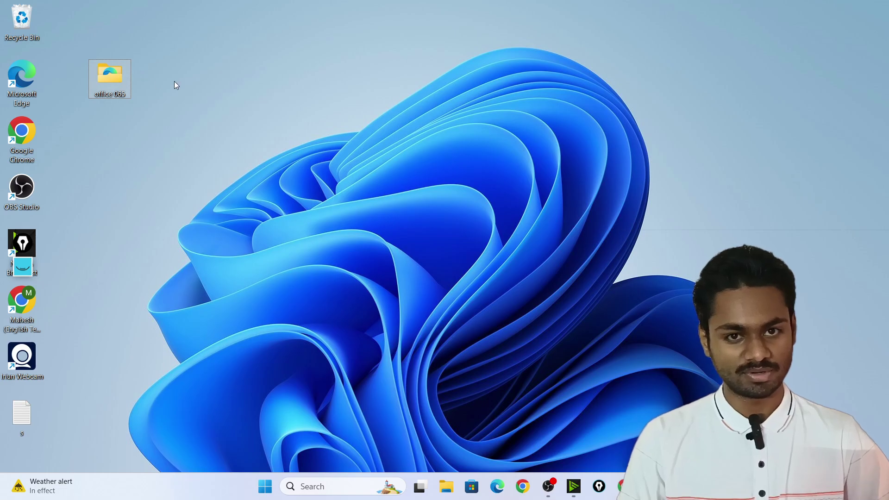
click(441, 487)
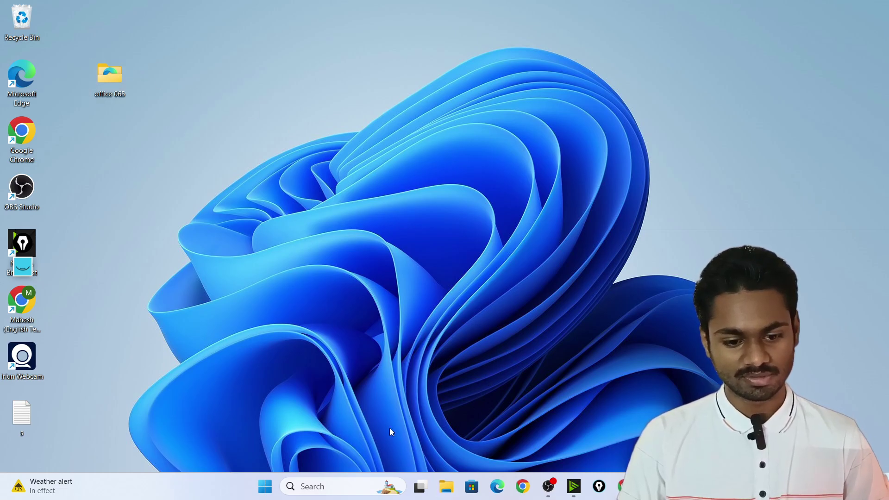
click(778, 121)
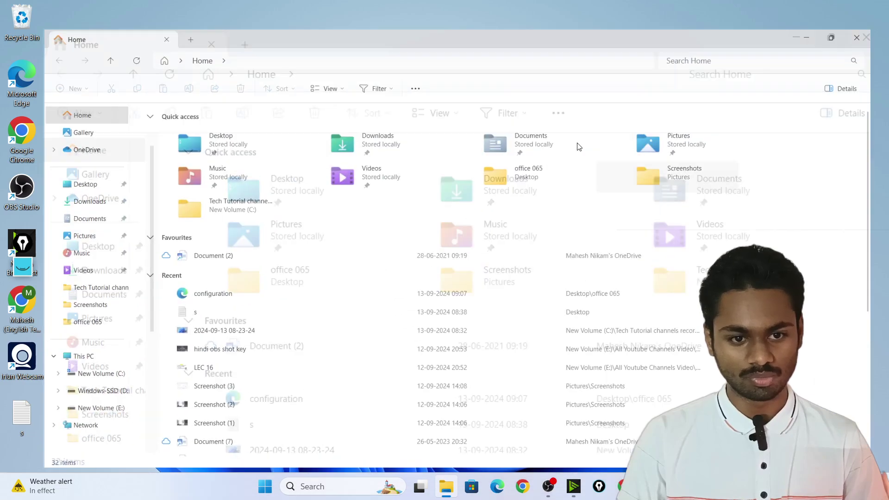
click(91, 357)
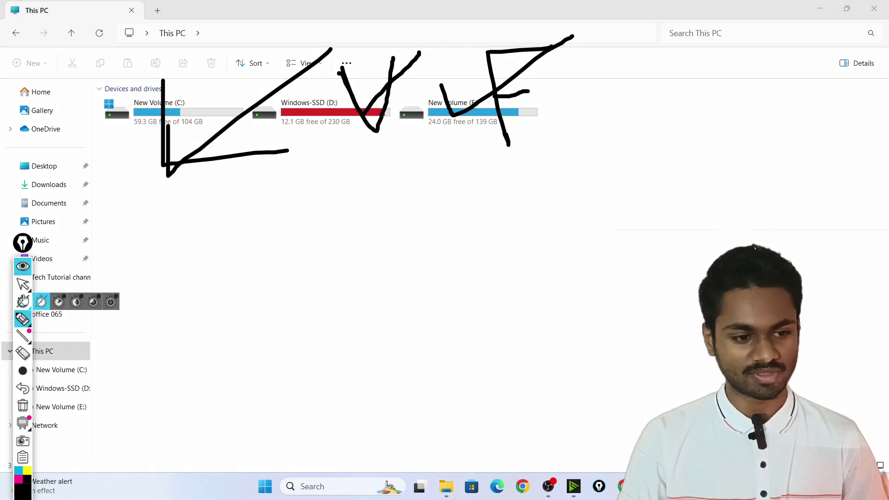
- Circle the Windows logo on the New Volume (C:) drive with the annotation pen and clear the drawing
click(23, 406)
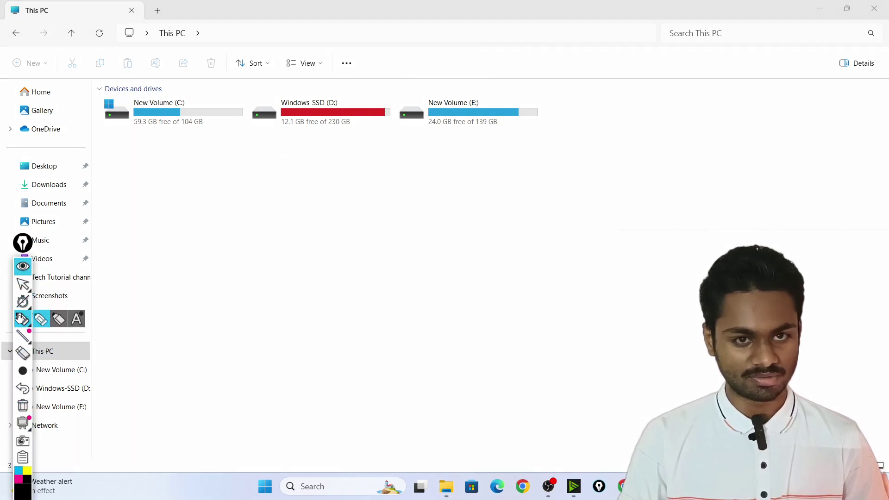
mouse_move(100, 113)
mouse_down()
mouse_move(123, 95)
mouse_move(104, 124)
mouse_up()
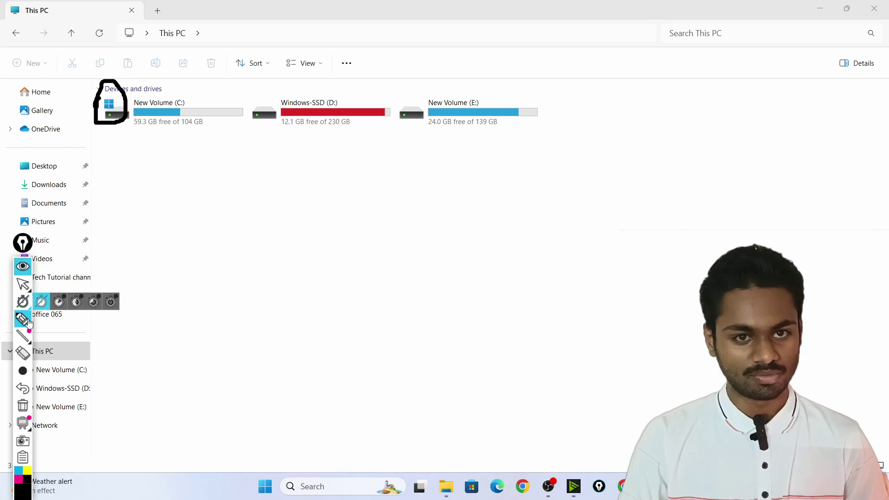
click(23, 406)
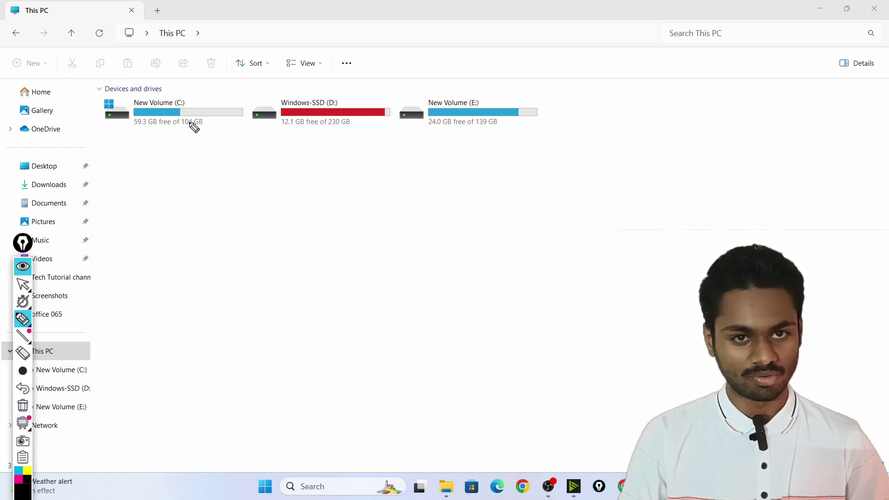
click(23, 266)
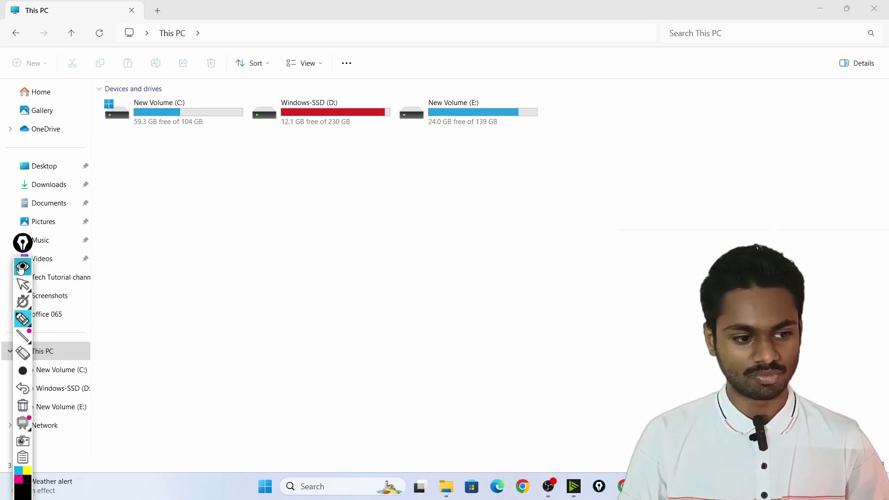
- Paste the copied office 065 folder into the root of New Volume (C:)
double_click(171, 113)
drag(176, 230, 342, 258)
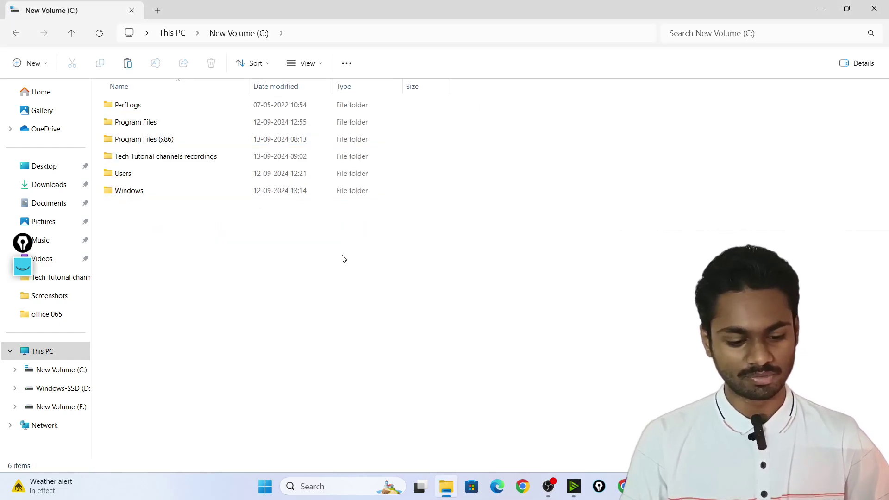
key(ctrl+v)
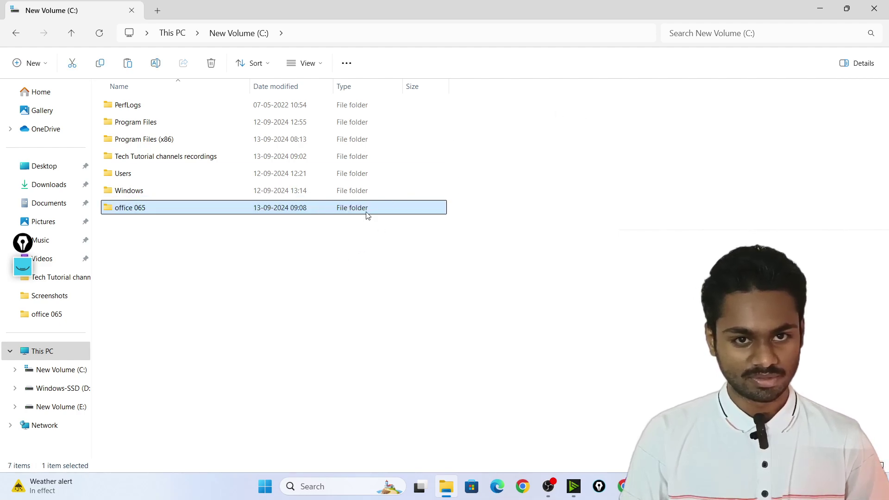
- Switch to Chrome and review the Microsoft instructions for installing Office LTSC preview with the Office Deployment Tool
click(621, 485)
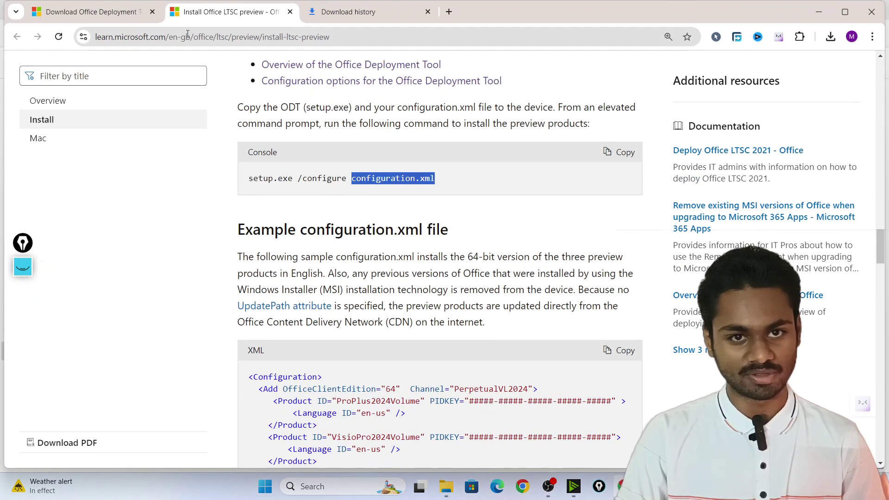
scroll(491, 198, down, 3)
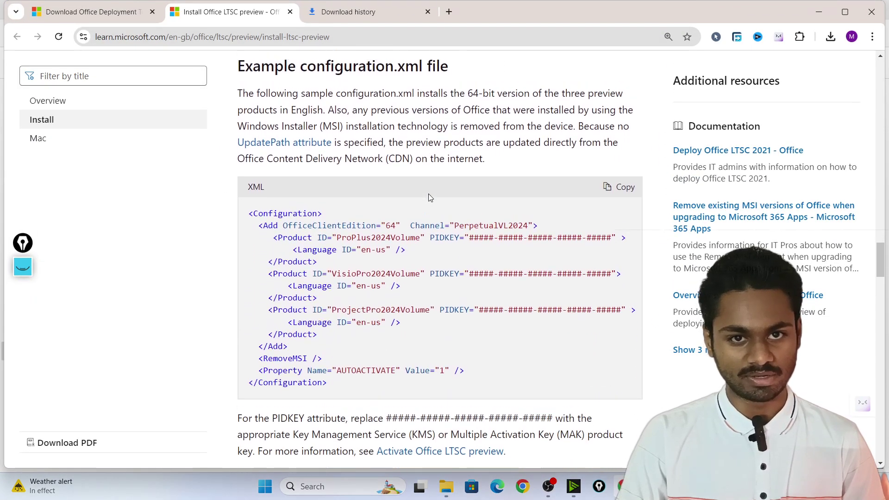
scroll(429, 194, up, 2)
click(383, 159)
scroll(363, 151, up, 2)
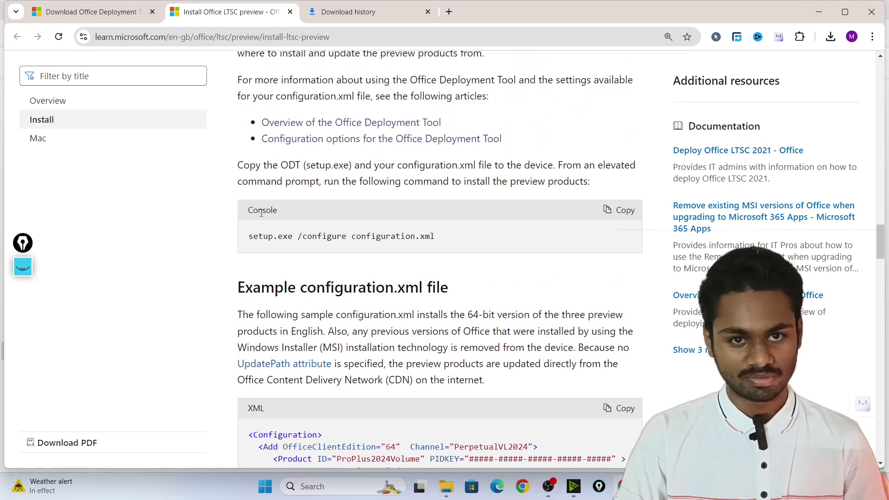
scroll(261, 213, up, 8)
scroll(280, 135, down, 4)
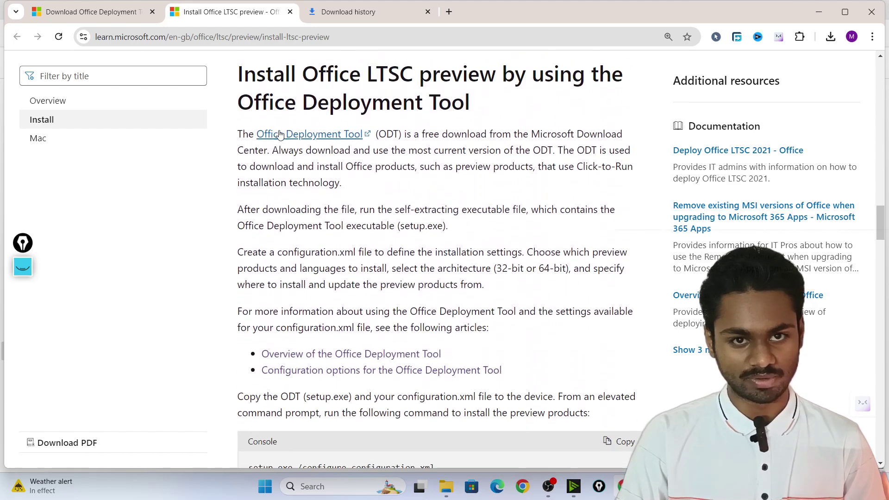
drag(253, 73, 492, 109)
scroll(398, 213, down, 2)
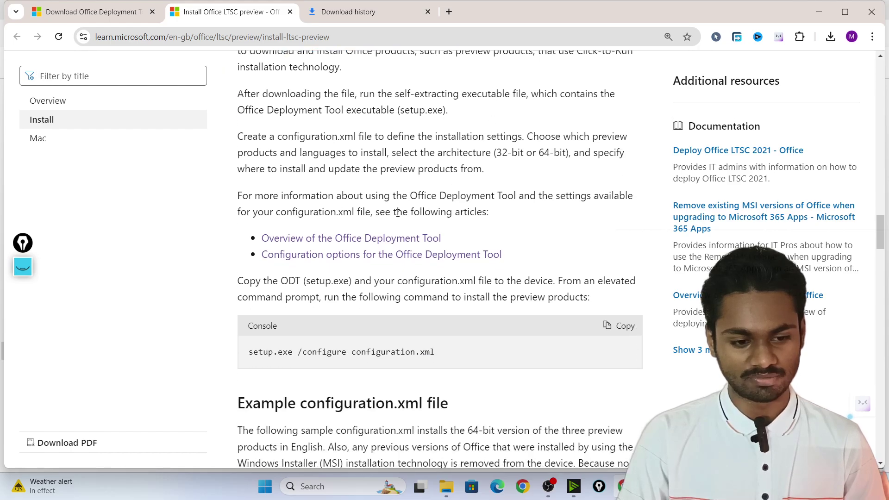
- Copy the console command setup.exe /configure configuration.xml from the Microsoft page
double_click(249, 328)
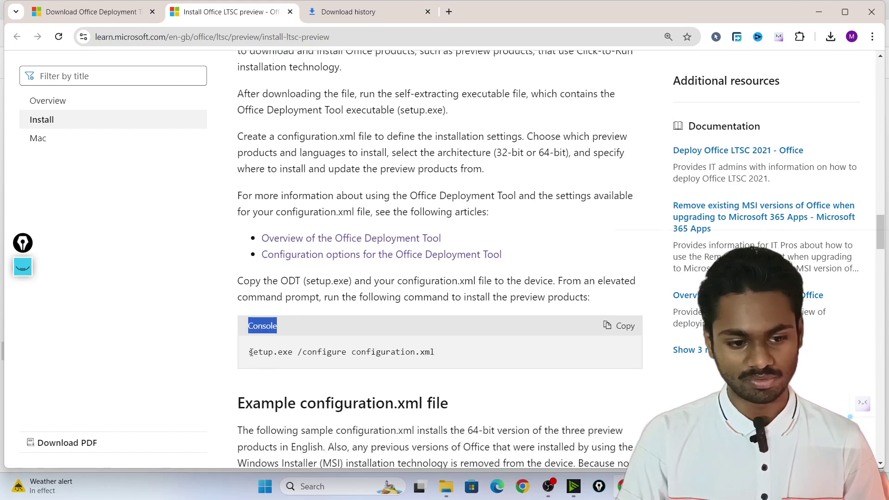
drag(251, 353, 344, 355)
scroll(618, 327, down, 3)
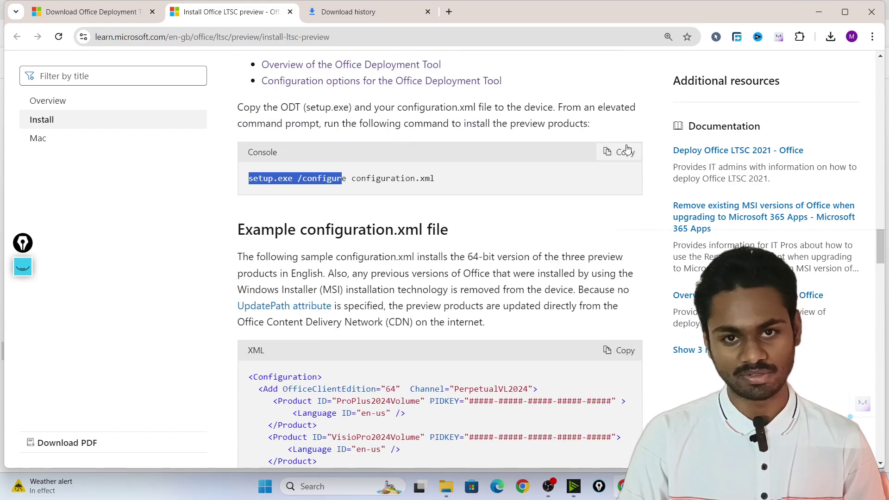
click(622, 153)
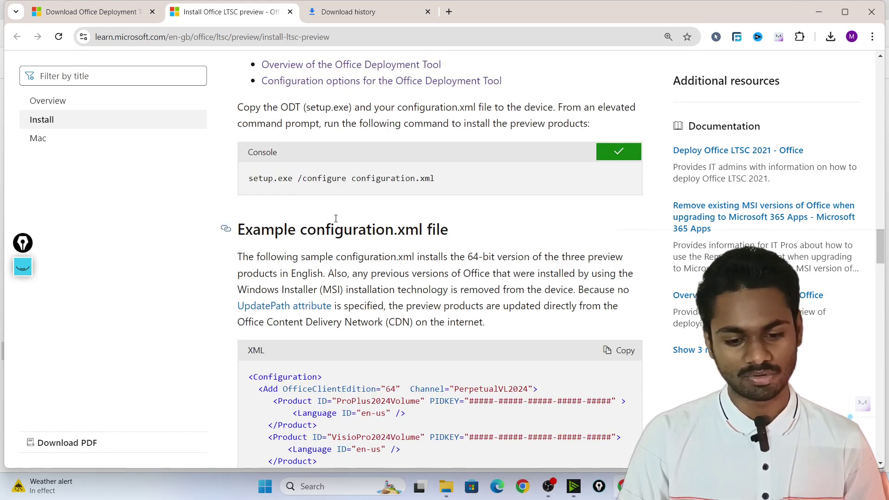
- Return to File Explorer, open the office 065 folder on New Volume (C:) and launch cmd from that folder's path
click(444, 492)
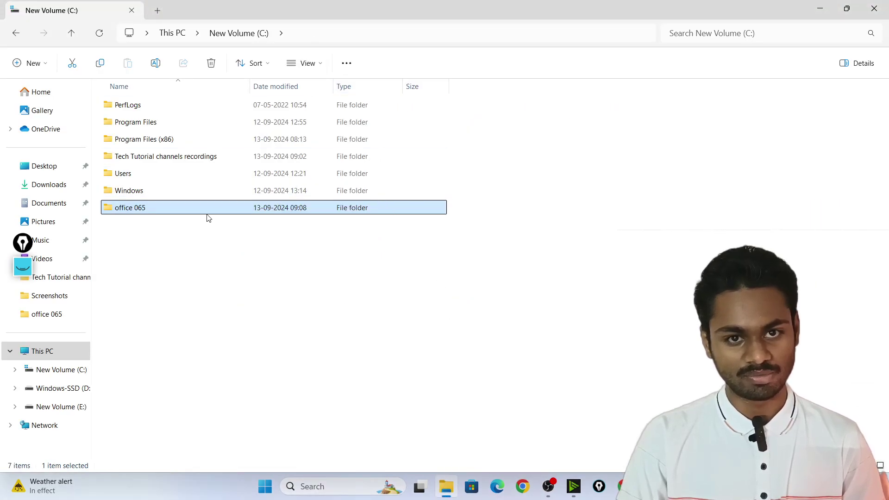
double_click(161, 212)
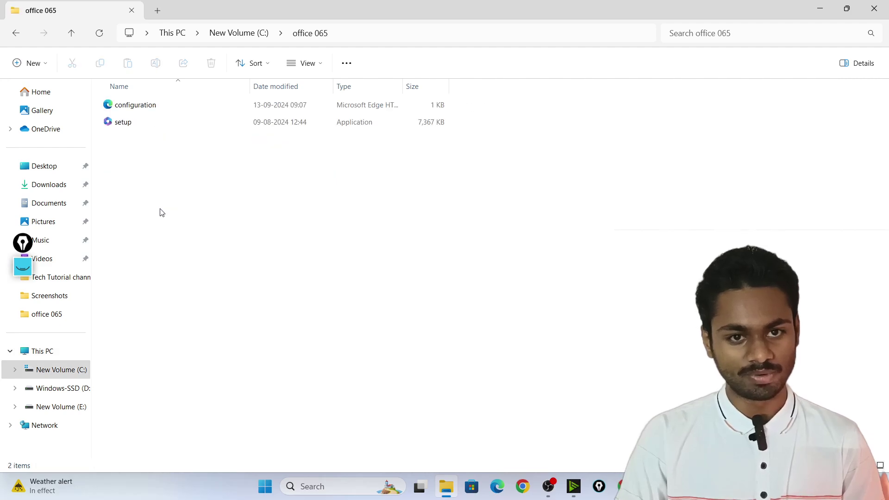
click(386, 33)
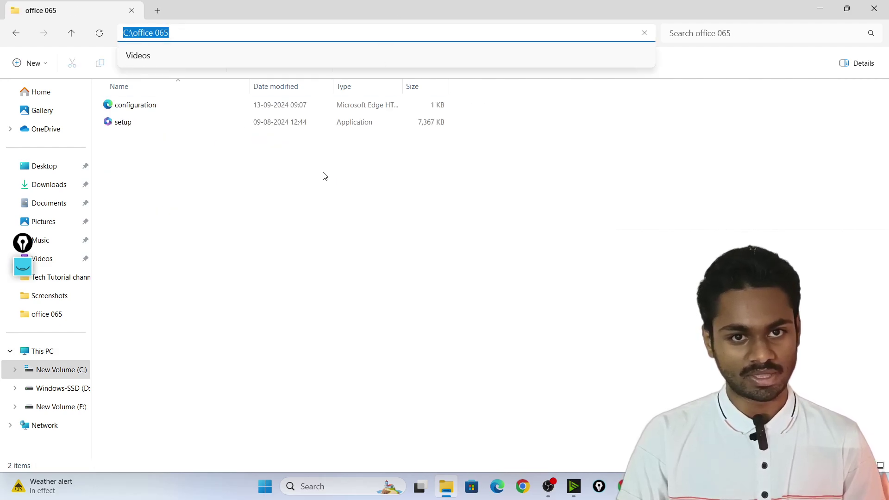
click(325, 227)
click(351, 41)
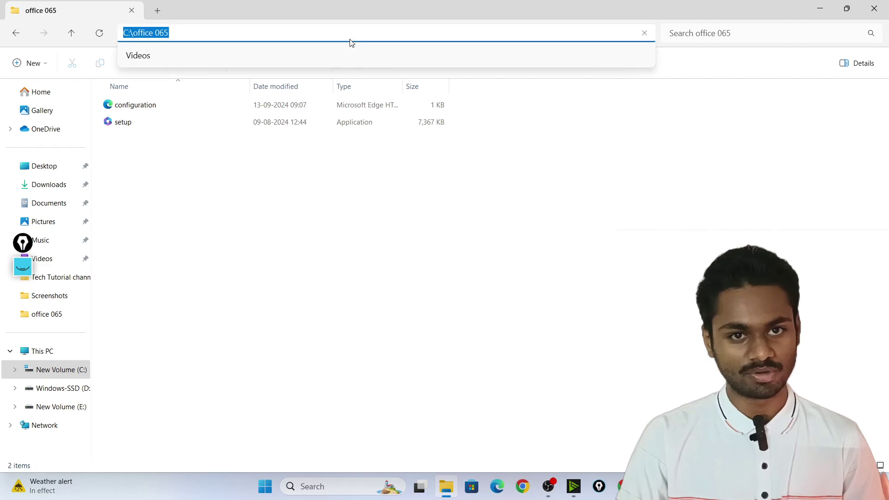
text(cmd)
key(Return)
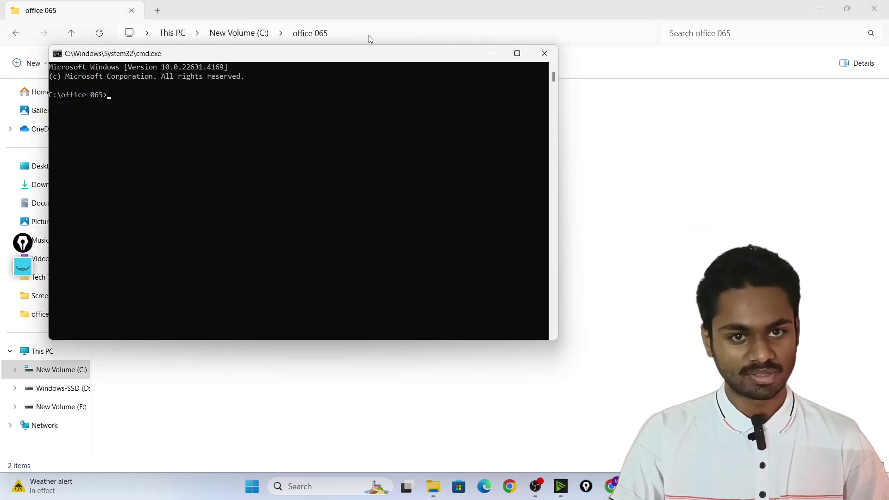
- Maximize the command prompt, paste the copied command setup.exe /configure configuration.xml and run it
click(518, 53)
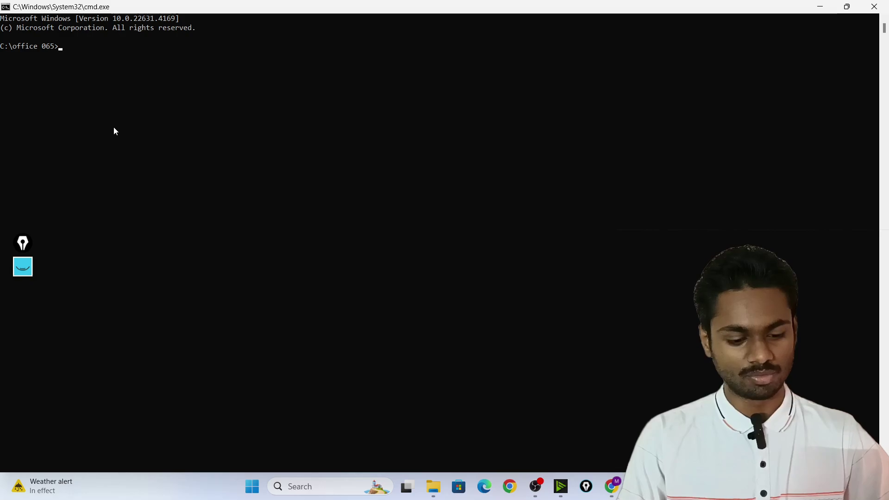
key(ctrl+v)
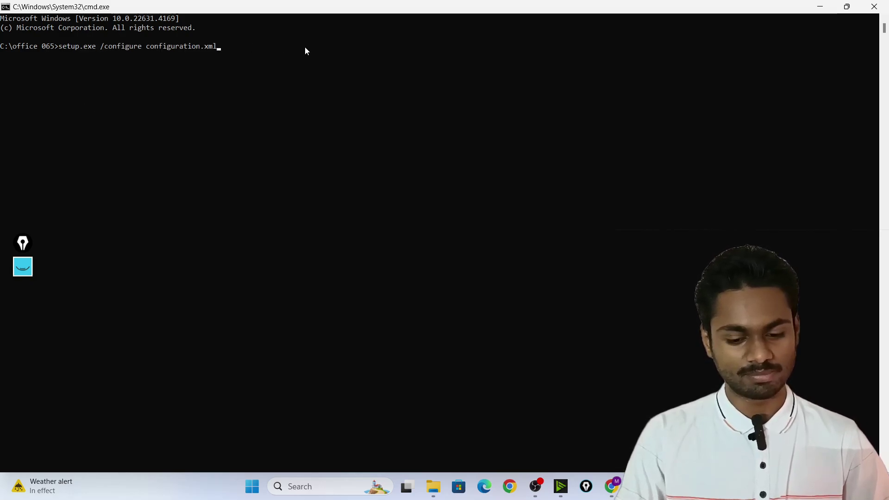
key(Return)
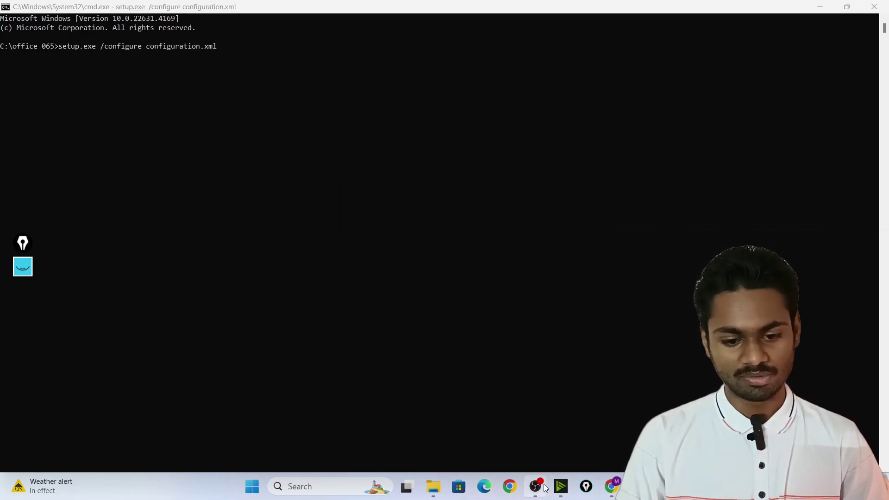
- Switch back to Chrome and copy the KMS product key of Office LTSC 2024 for commercial preview from the key table
click(611, 486)
click(204, 248)
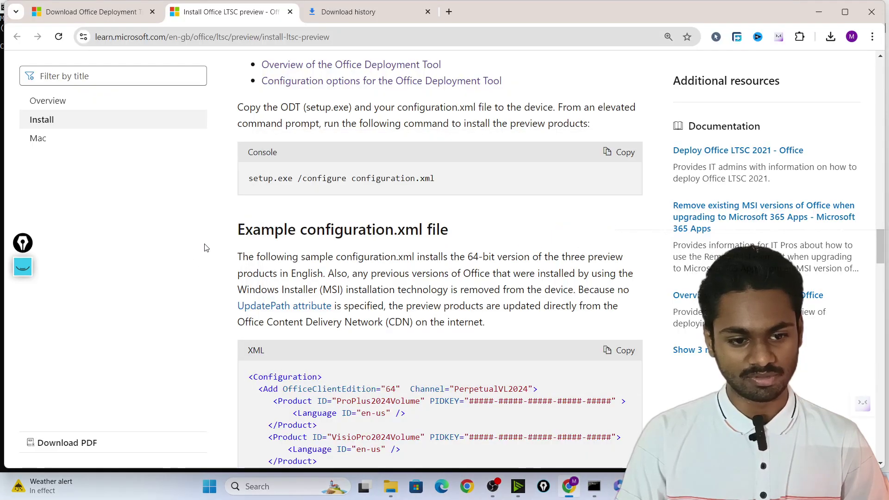
scroll(204, 248, down, 20)
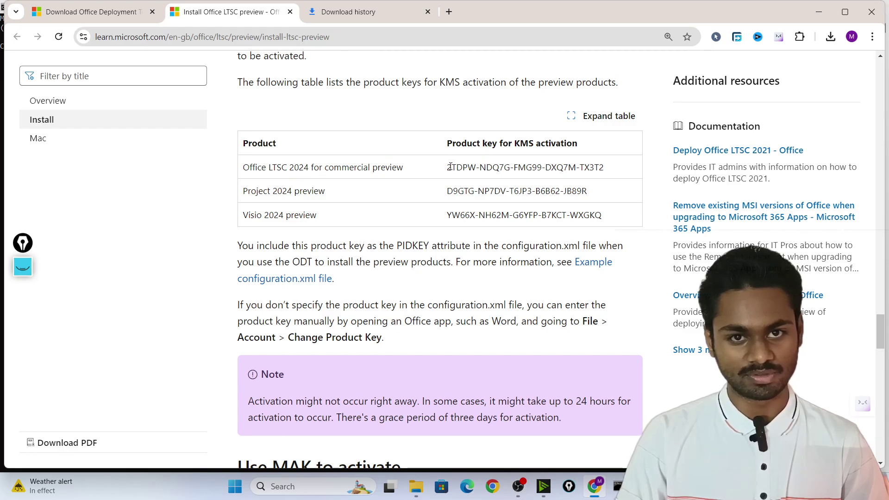
drag(460, 167, 532, 168)
drag(622, 171, 444, 168)
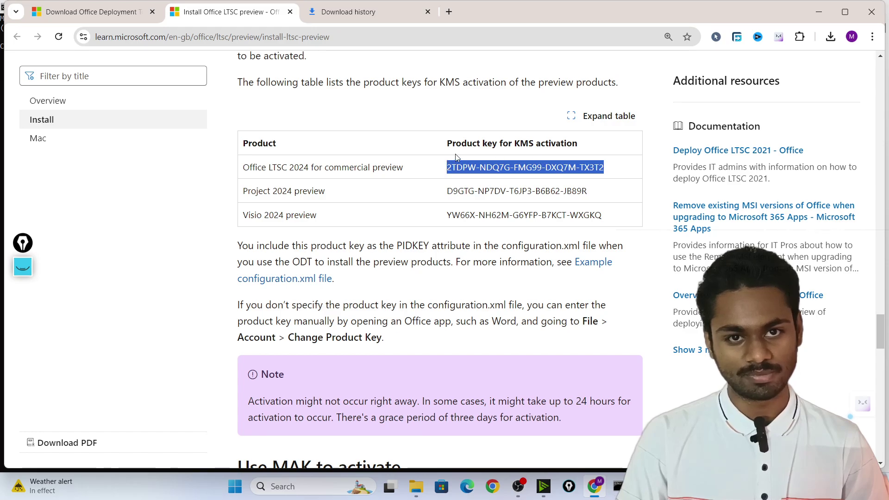
drag(105, 37, 222, 38)
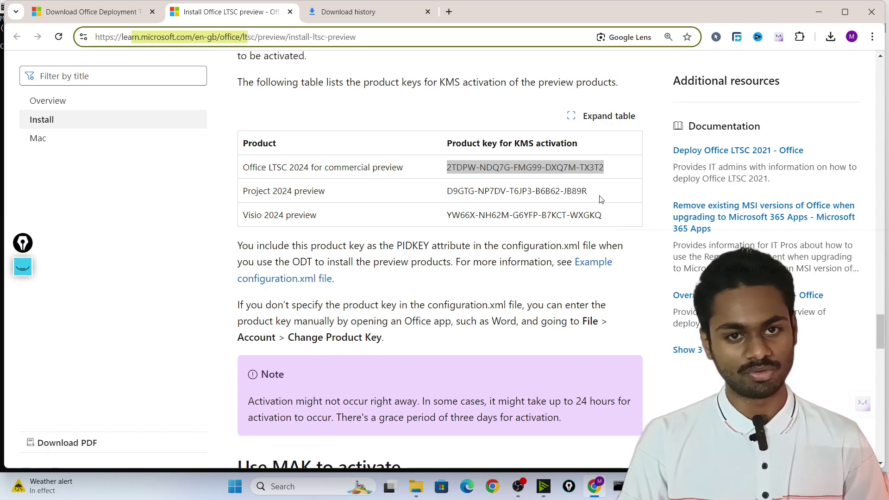
triple_click(556, 166)
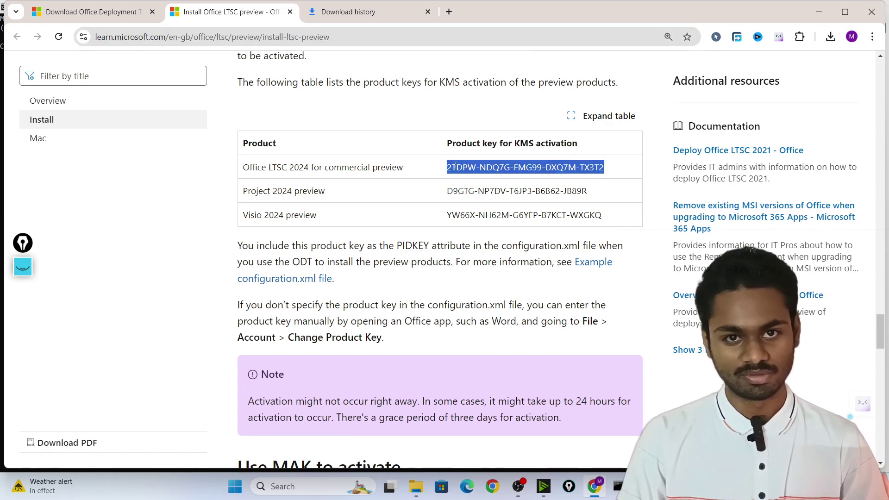
double_click(528, 167)
triple_click(516, 167)
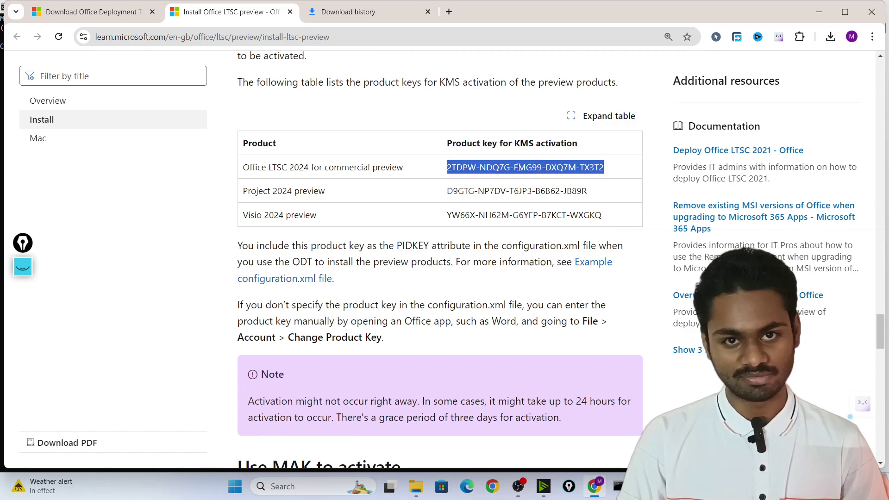
right_click(517, 167)
click(547, 179)
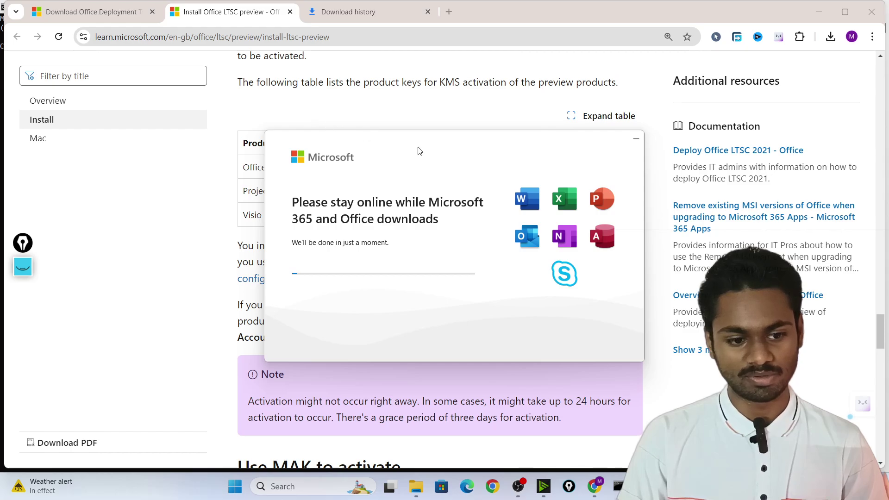
- Move the installer window aside, launch Word through a search for word and accept the Office LTSC Professional Plus 2024 Preview license agreement
drag(622, 137, 510, 56)
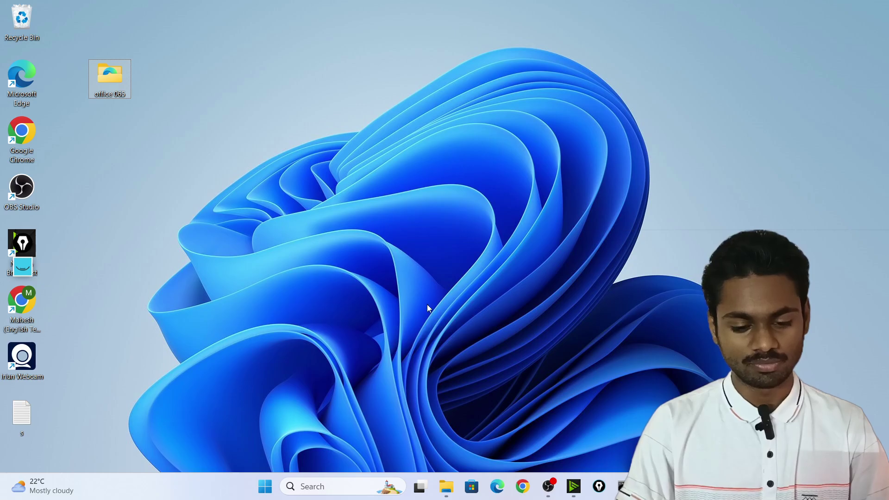
click(319, 485)
text(word)
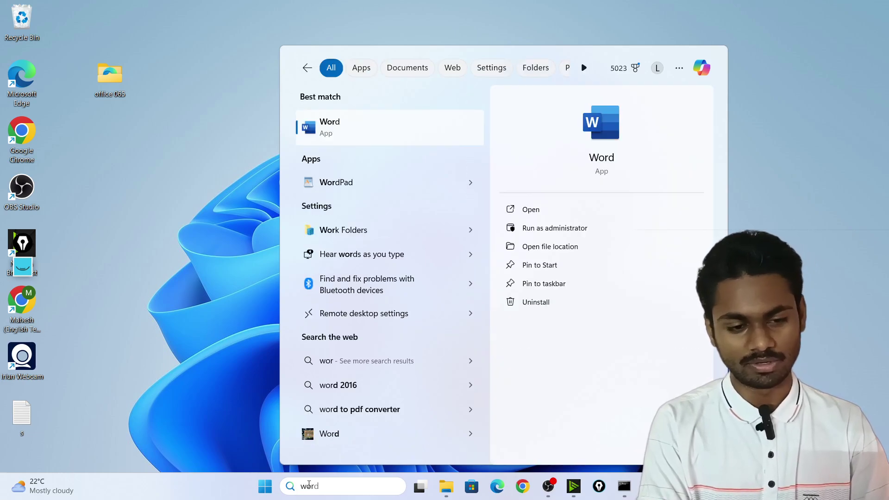
key(Return)
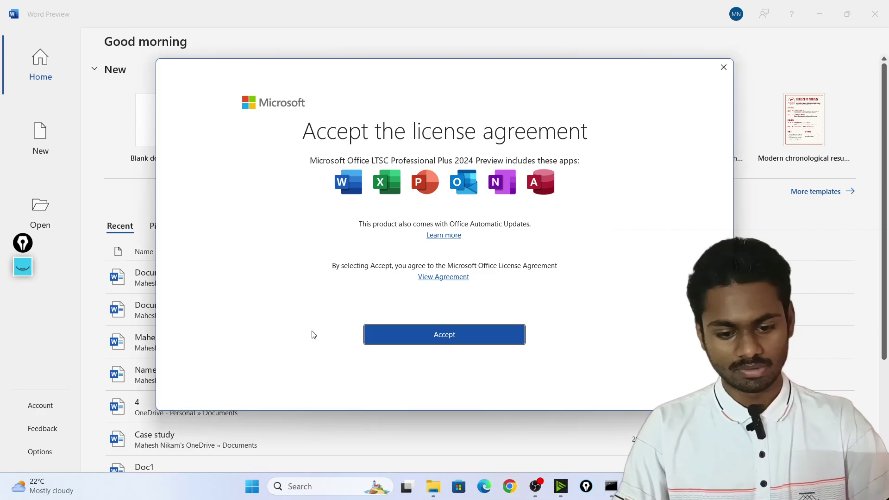
click(443, 335)
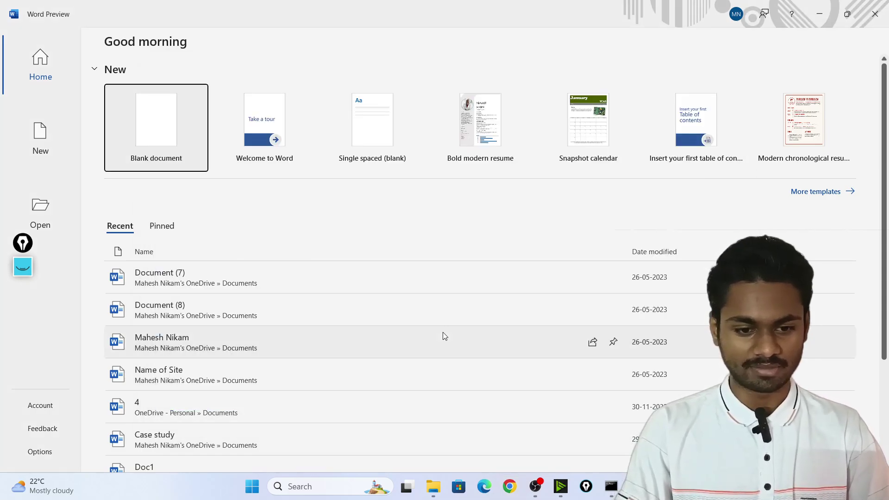
click(28, 409)
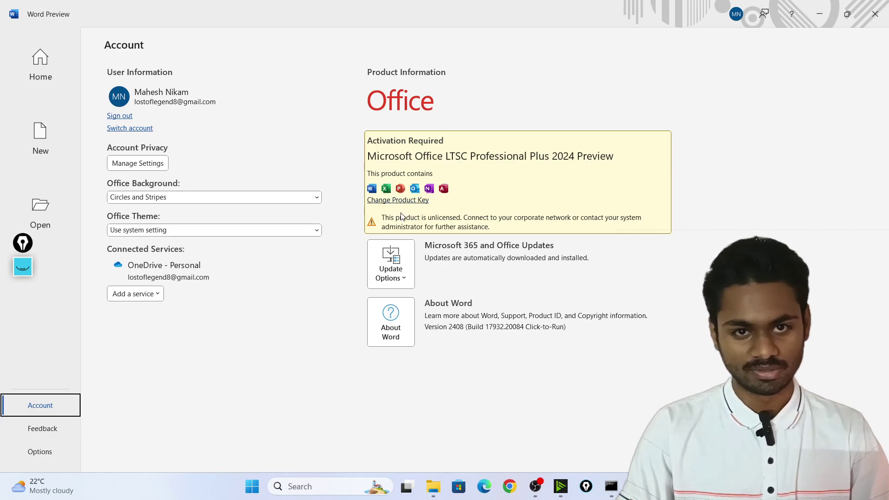
click(378, 203)
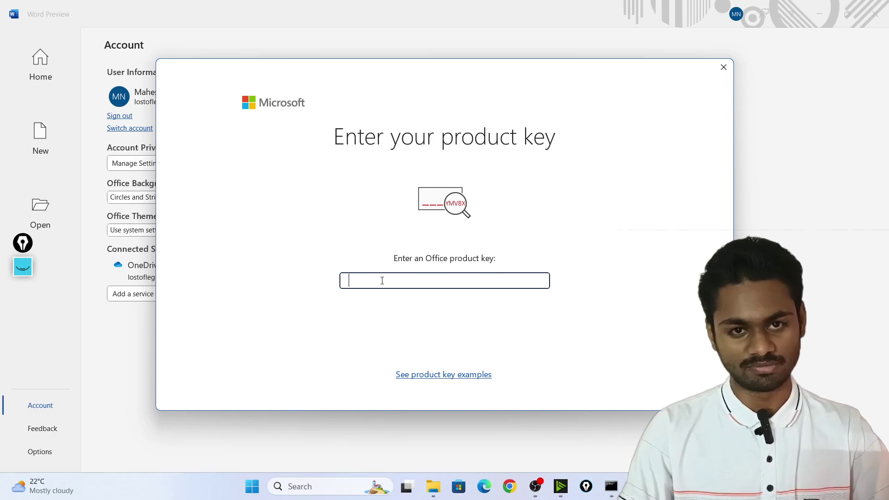
key(ctrl+v)
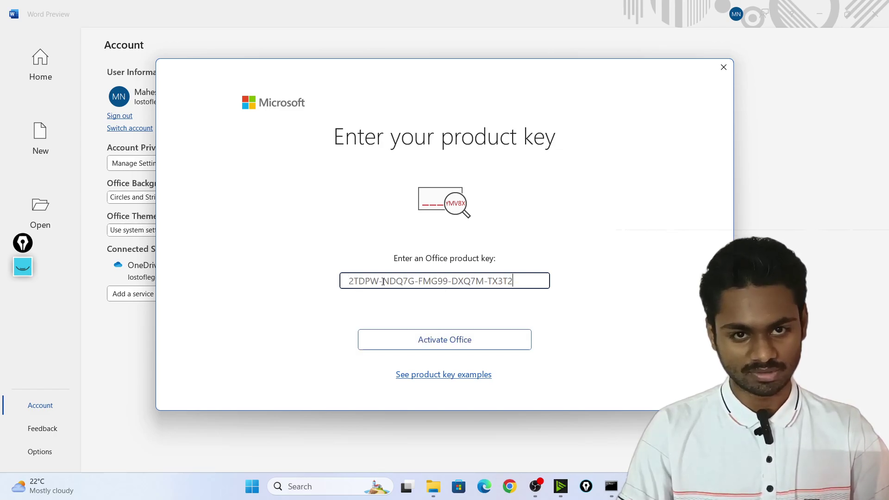
click(440, 337)
key(Tab)
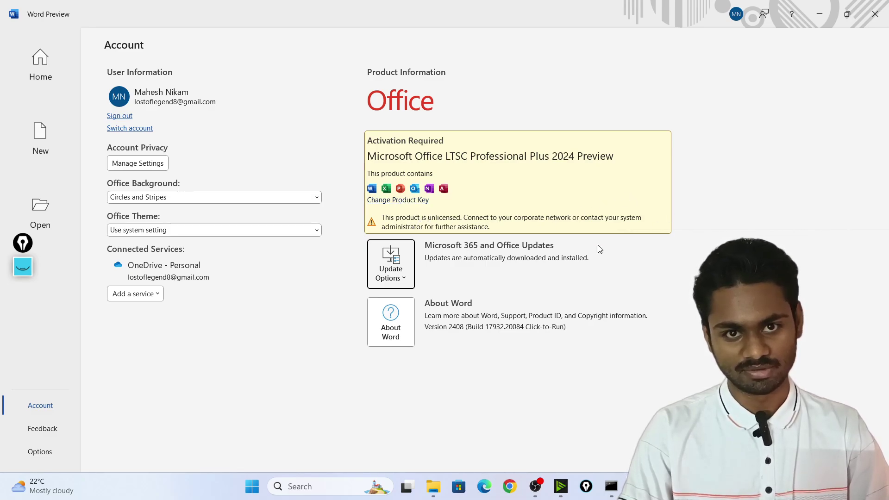
- Close and relaunch Word, and open its account page to check the activation status
click(879, 6)
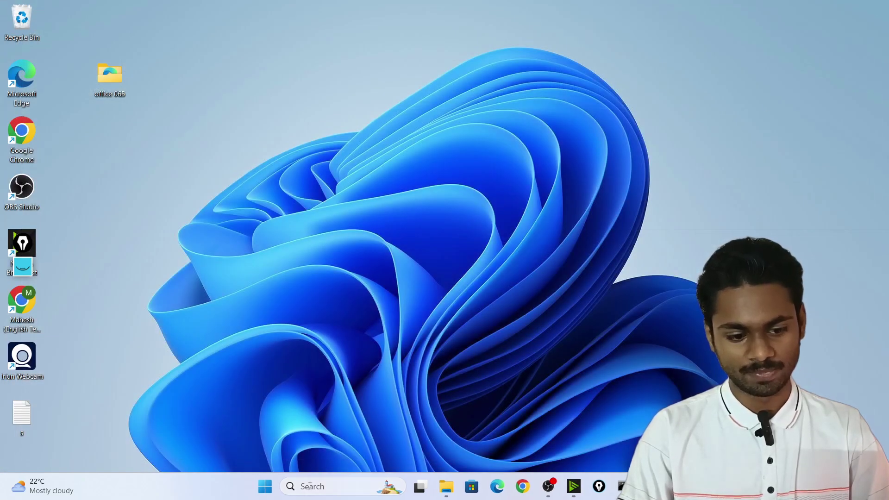
click(309, 487)
click(335, 99)
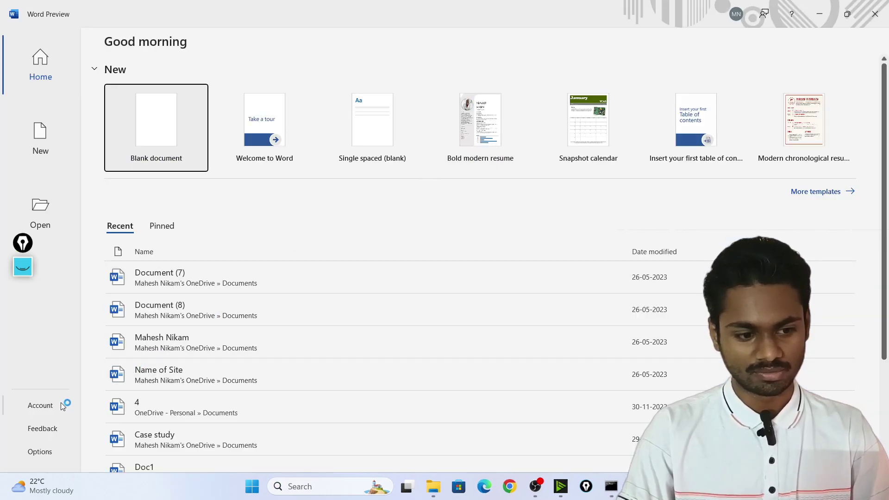
click(48, 410)
- Switch to Chrome and copy the MAK product key of Office LTSC 2024 for commercial preview from the MAK activation table
key(alt+Tab)
scroll(387, 130, up, 15)
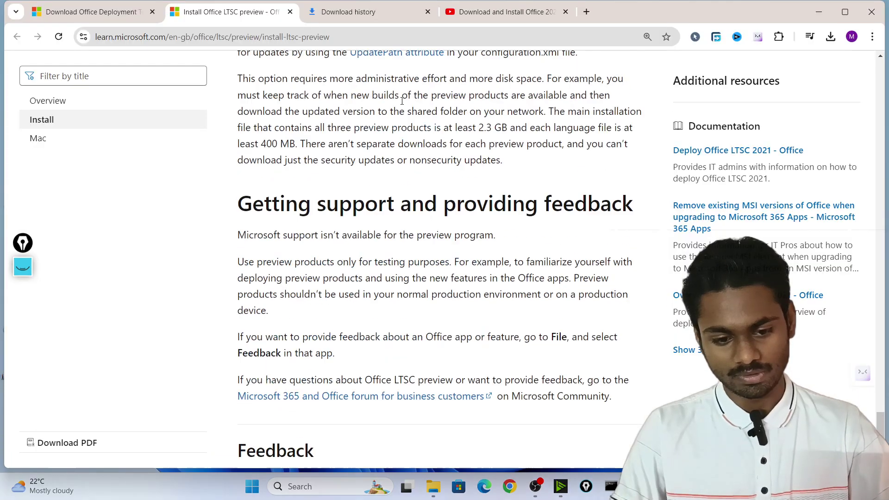
scroll(387, 130, up, 6)
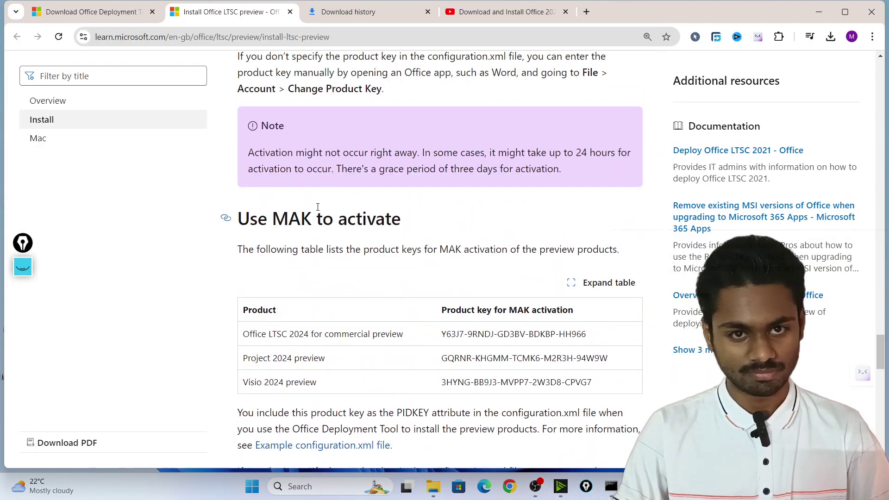
drag(331, 211, 389, 222)
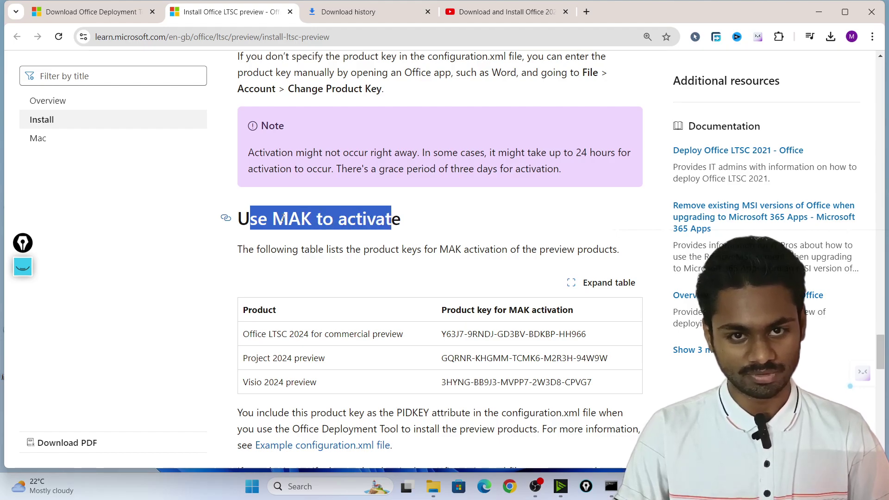
click(405, 255)
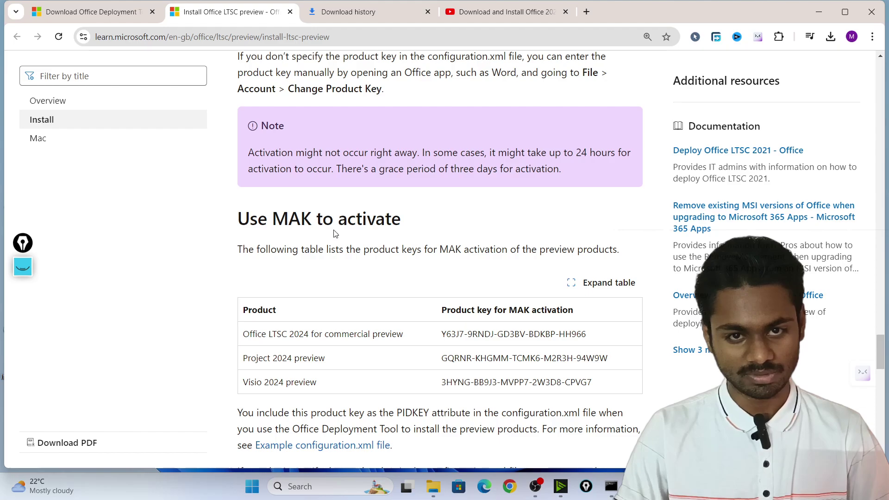
drag(238, 217, 400, 216)
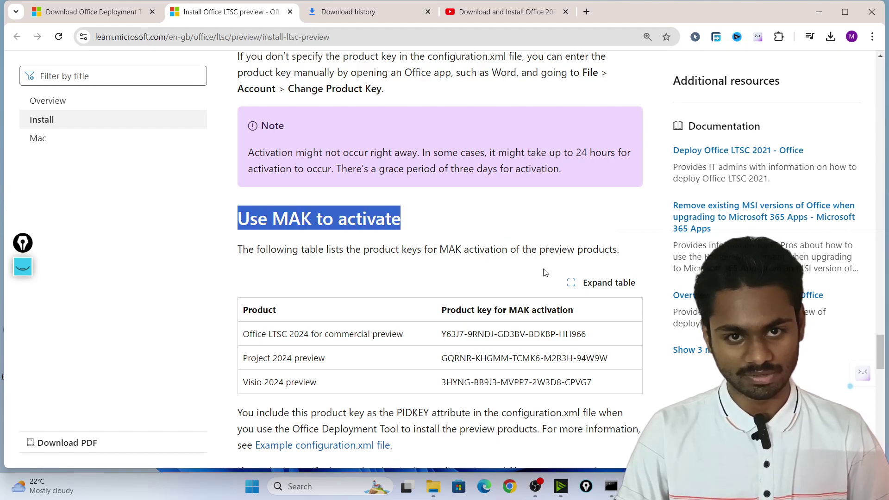
drag(268, 333, 374, 332)
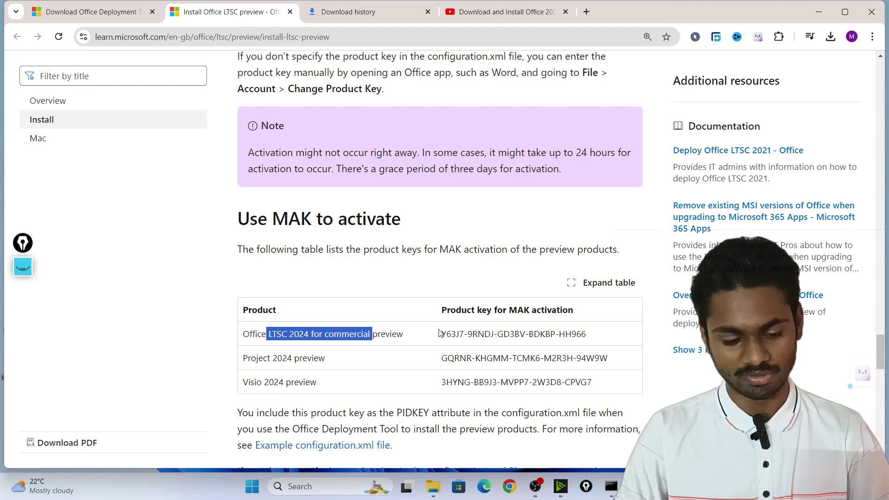
drag(440, 333, 598, 342)
right_click(597, 342)
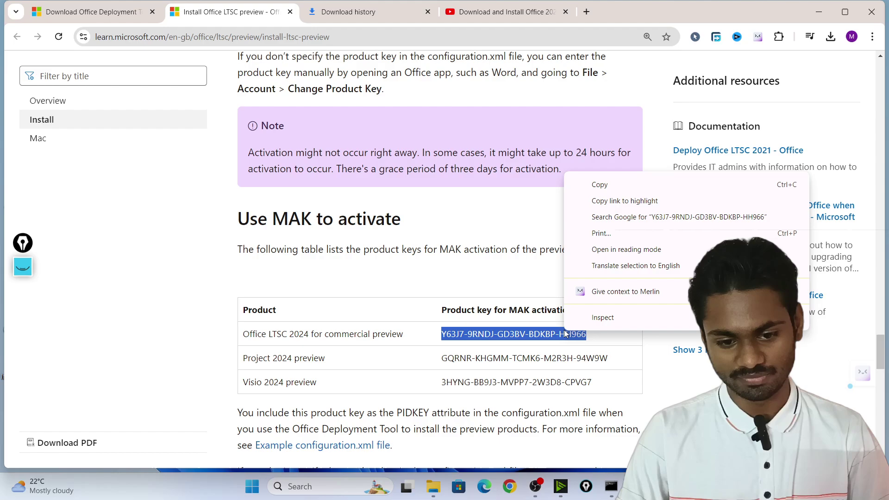
click(621, 188)
scroll(548, 235, up, 15)
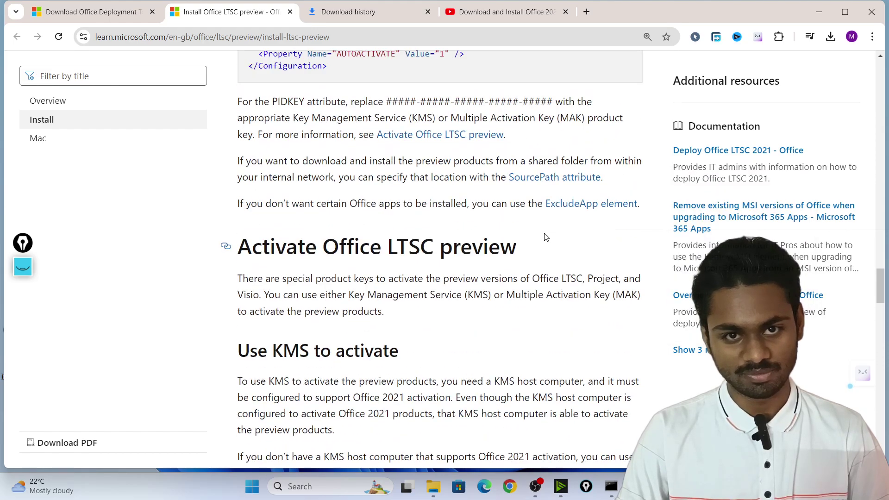
scroll(547, 236, down, 6)
scroll(254, 162, up, 2)
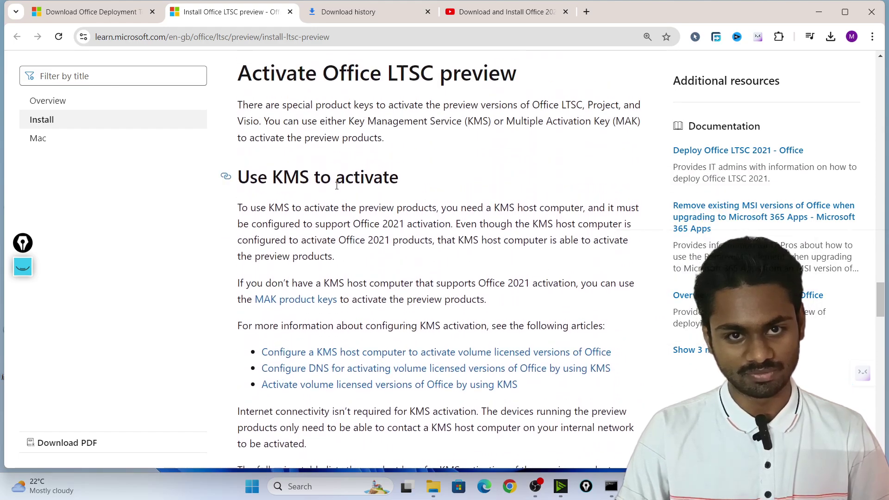
scroll(336, 185, down, 12)
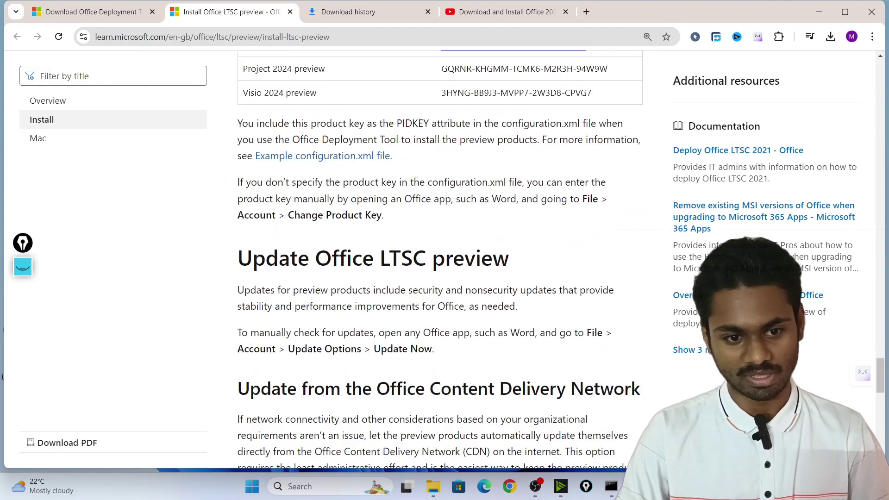
scroll(413, 182, up, 5)
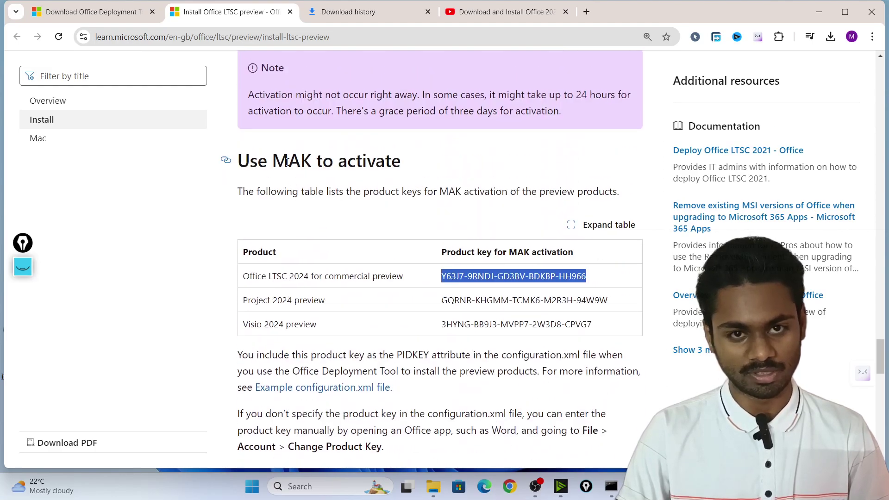
- Launch Word again, change the product key on its account page to the copied MAK key and activate Office
click(308, 481)
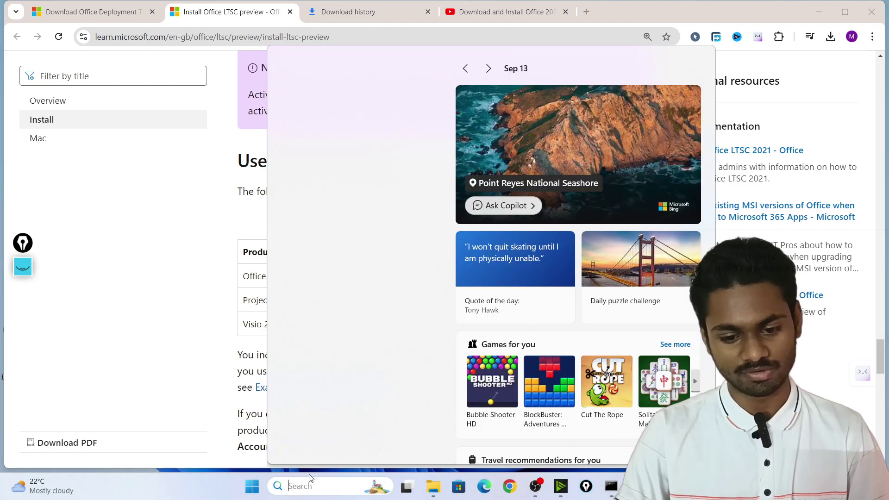
text(w)
click(342, 129)
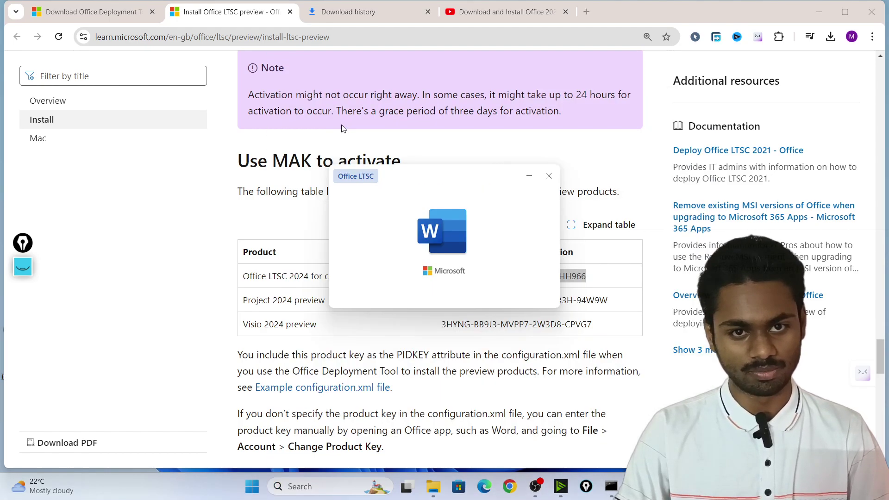
click(38, 404)
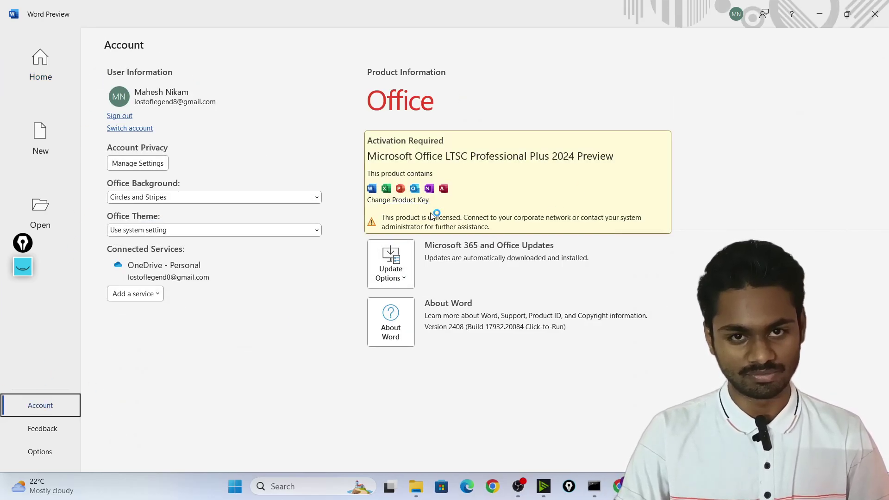
click(407, 203)
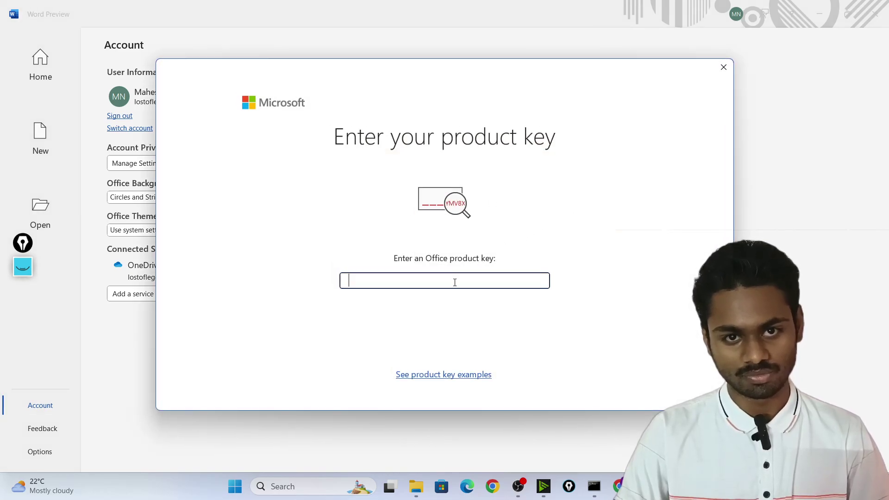
key(ctrl+v)
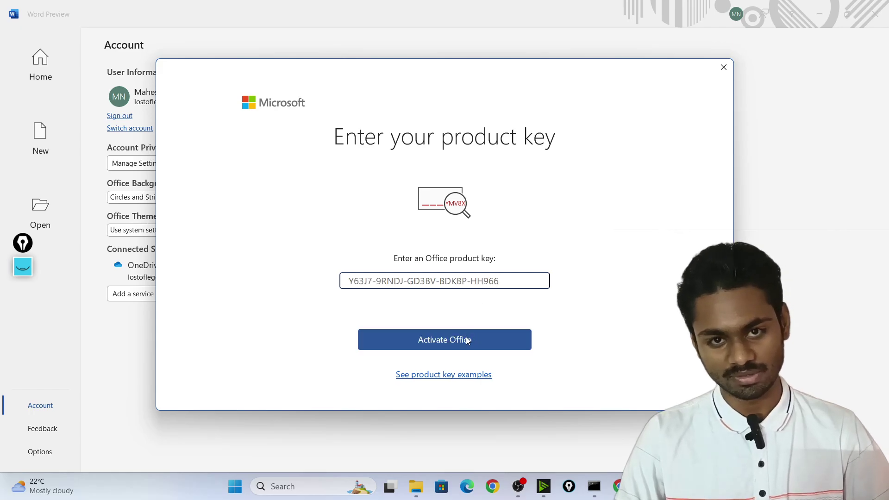
click(466, 337)
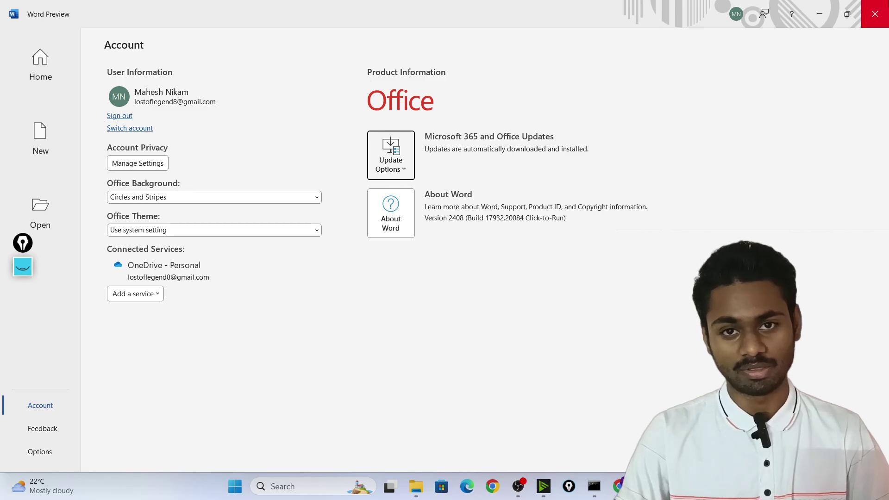
- Restart Word and complete the Activation Wizard, activating the software over the Internet
click(875, 14)
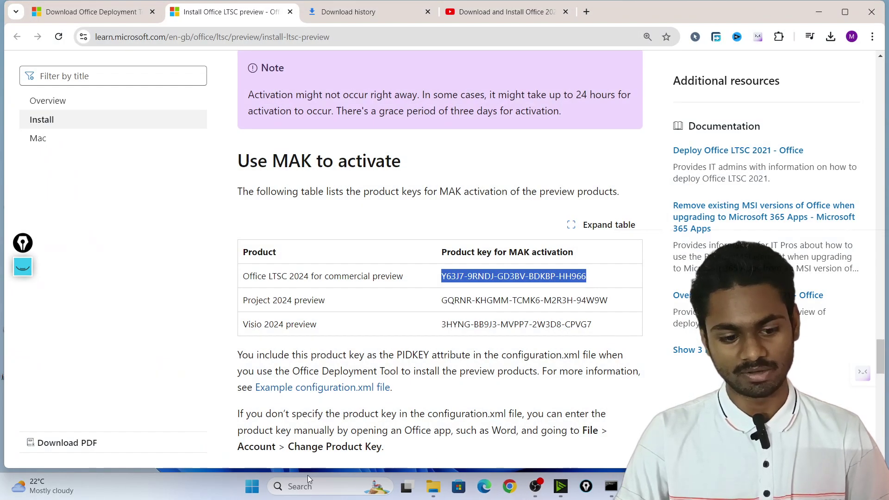
click(308, 483)
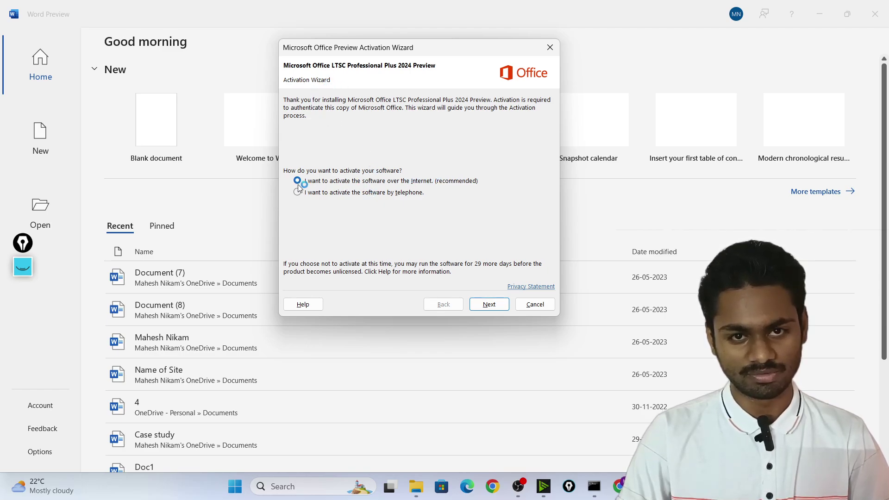
click(493, 306)
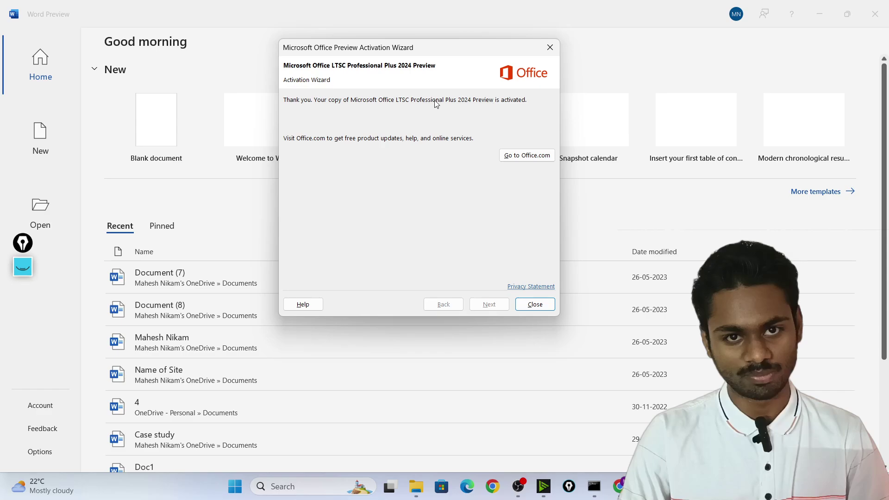
click(533, 304)
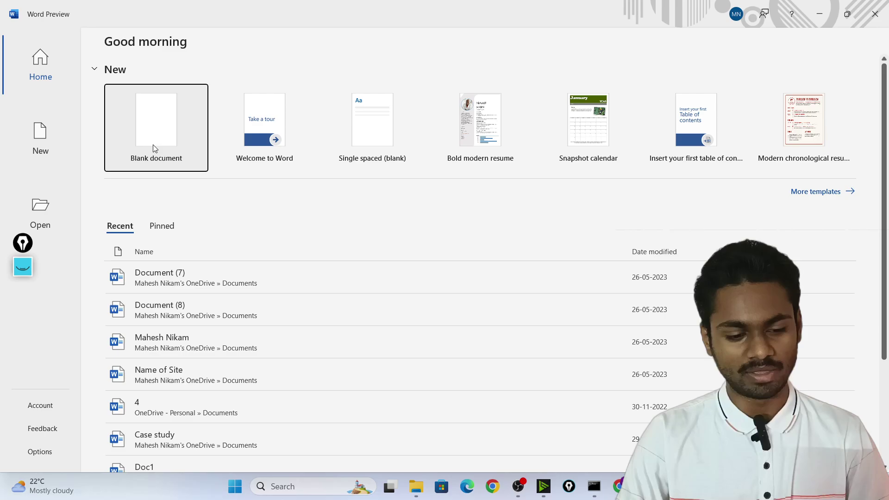
- Create a blank document, accept the Use system setting theme and enter asdfasdfasdfasdfjaskdfhalskdjfhlkasjdfh as sample text
click(155, 128)
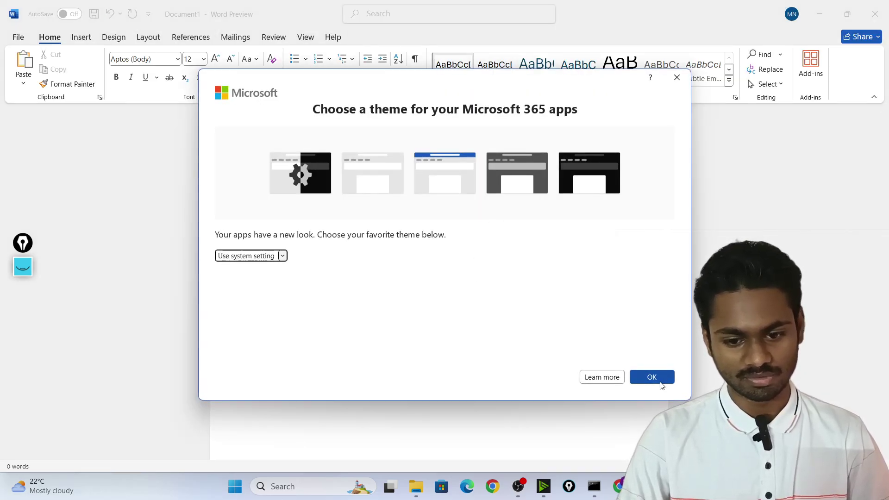
click(661, 382)
text(asdfasdfasdfasd)
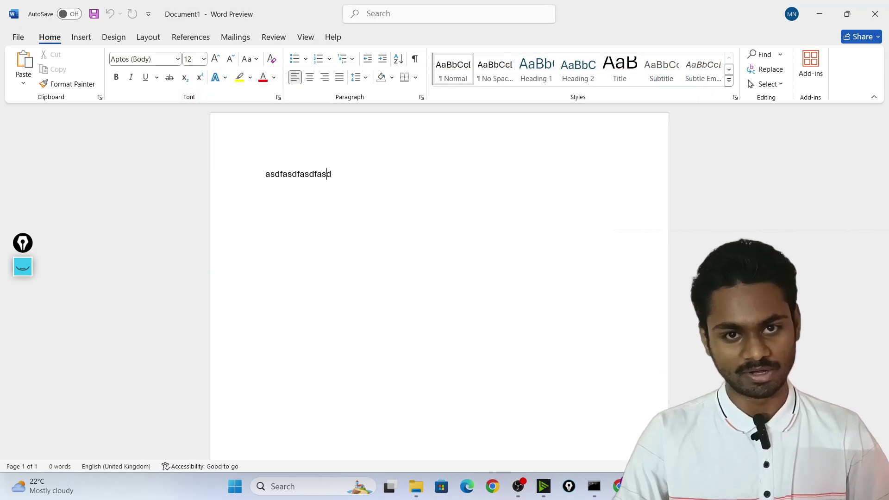
key(BackSpace)
key(BackSpace)
key(BackSpace)
text(jaskdfhalskdjfhlkasjdfh)
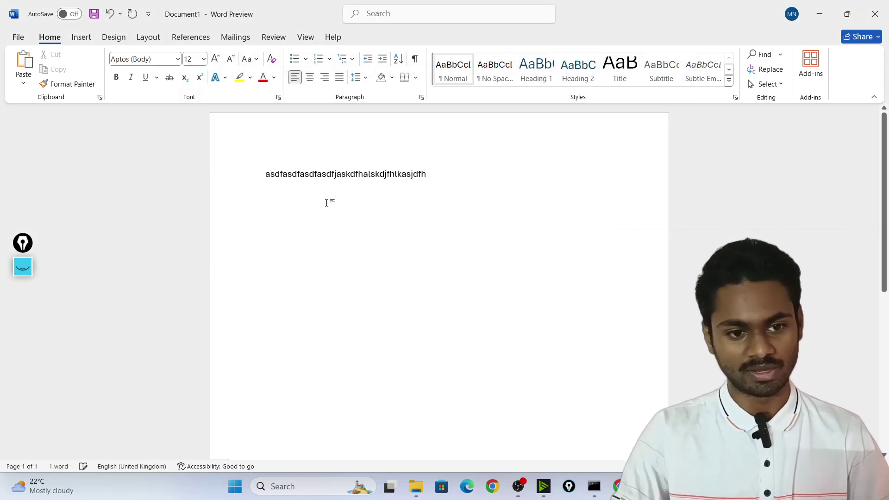
- Save the document as a Word Document to the Desktop folder of this PC, keeping the suggested file name
key(ctrl+s)
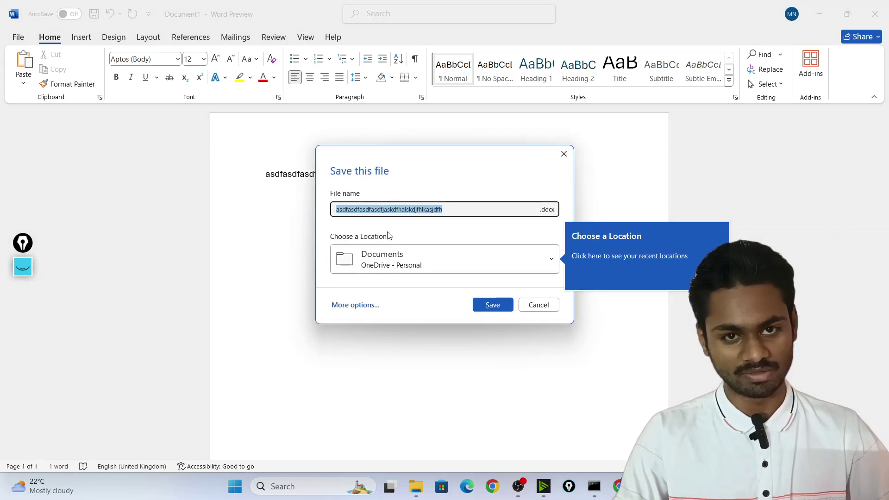
click(451, 270)
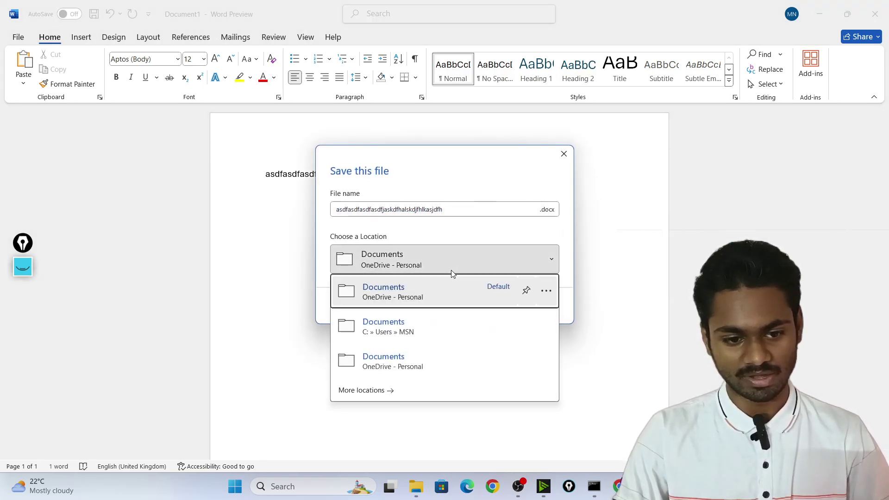
click(364, 391)
click(157, 177)
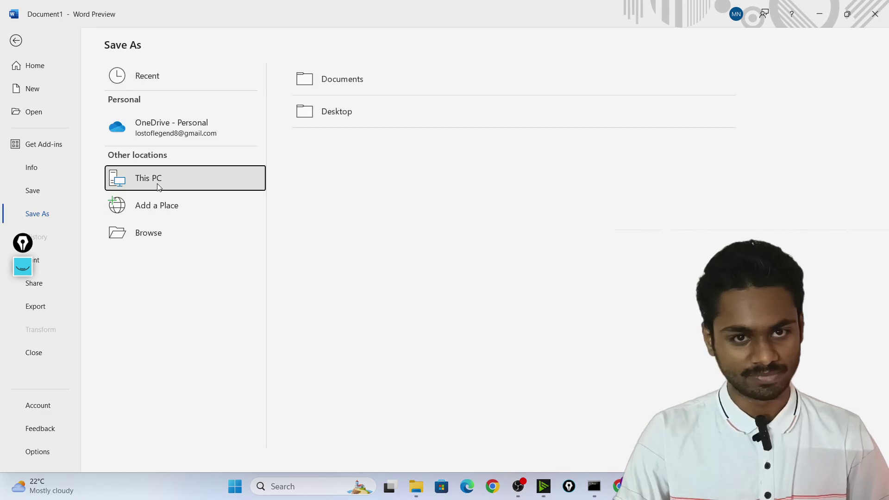
click(342, 111)
click(350, 274)
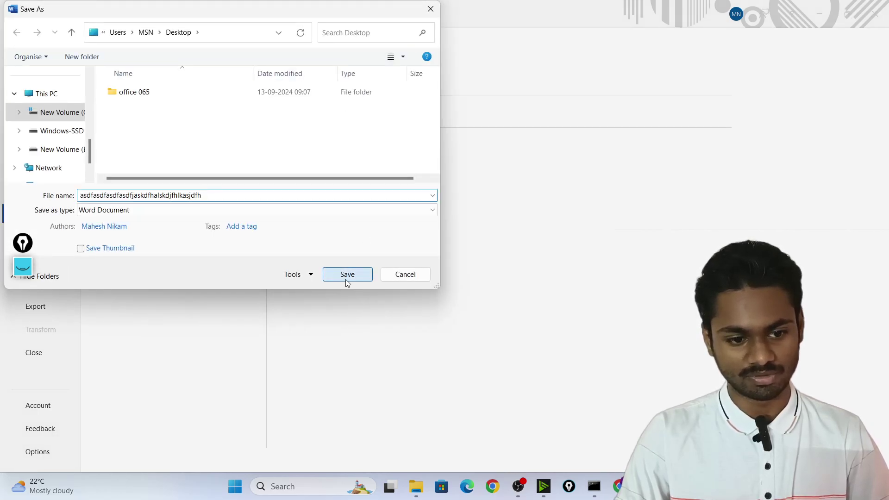
- Close Word and reopen the saved document from the Windows desktop
click(876, 14)
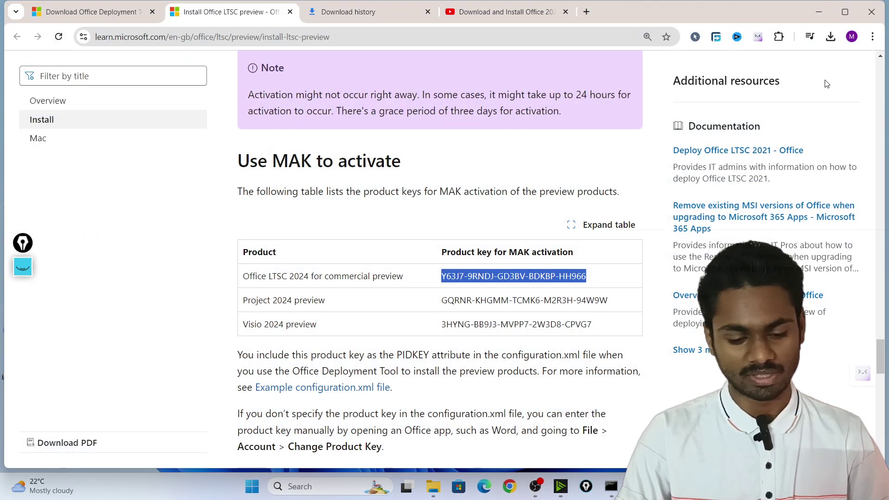
key(super+d)
double_click(55, 26)
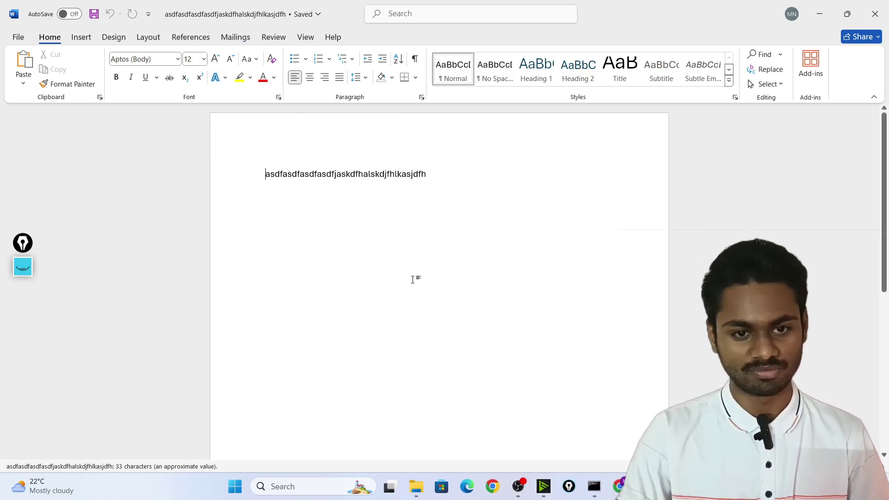
- Replace all of the document's sample text with the words Like and Subscribe on separate lines
key(ctrl+a)
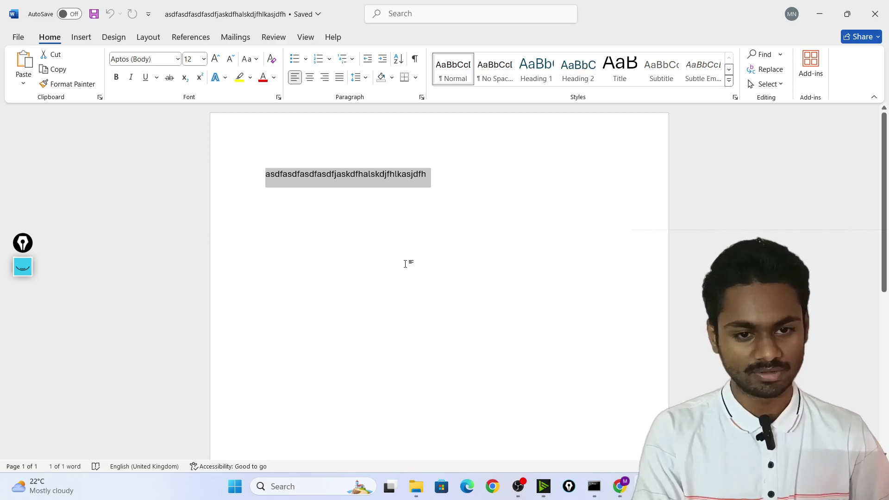
key(BackSpace)
text(like)
key(Return)
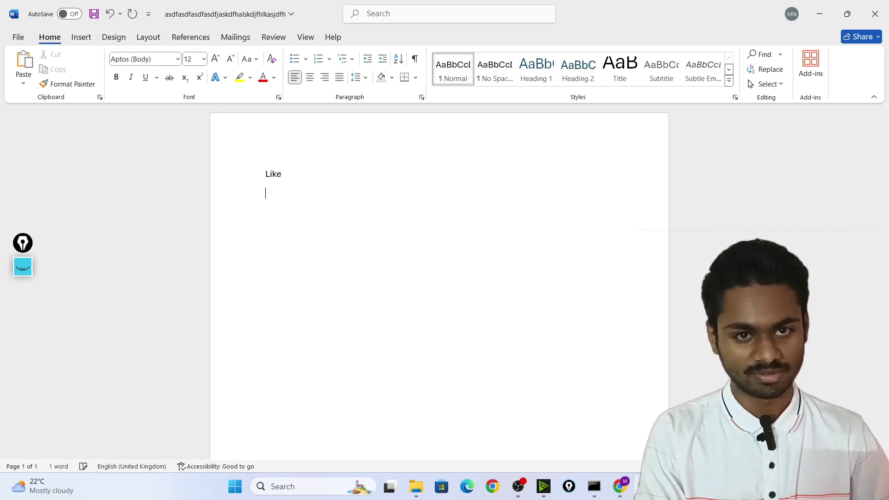
text(subscrib)
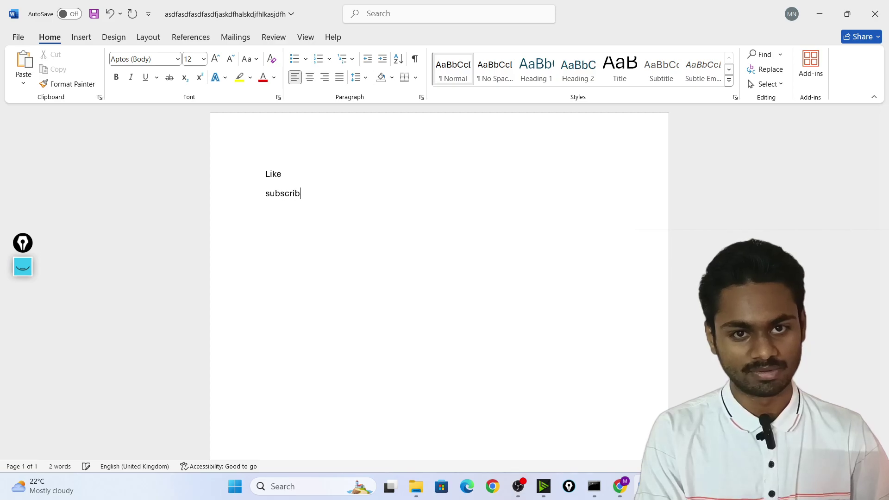
text(e)
key(Return)
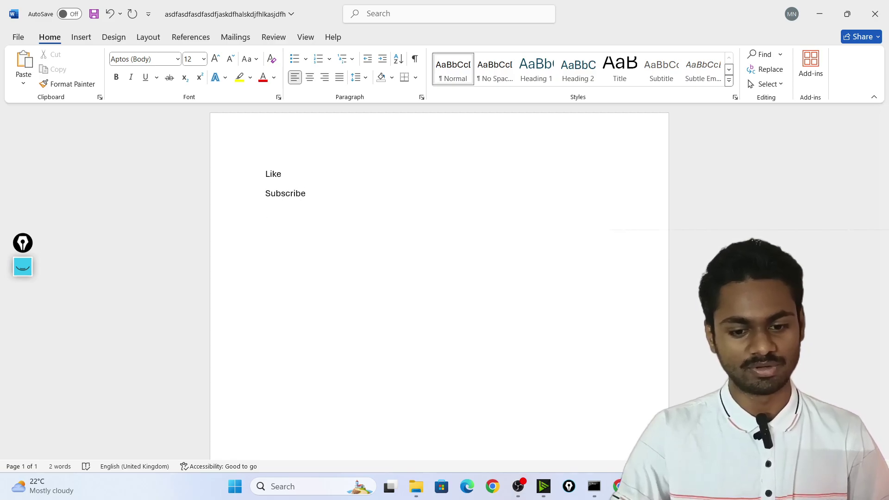